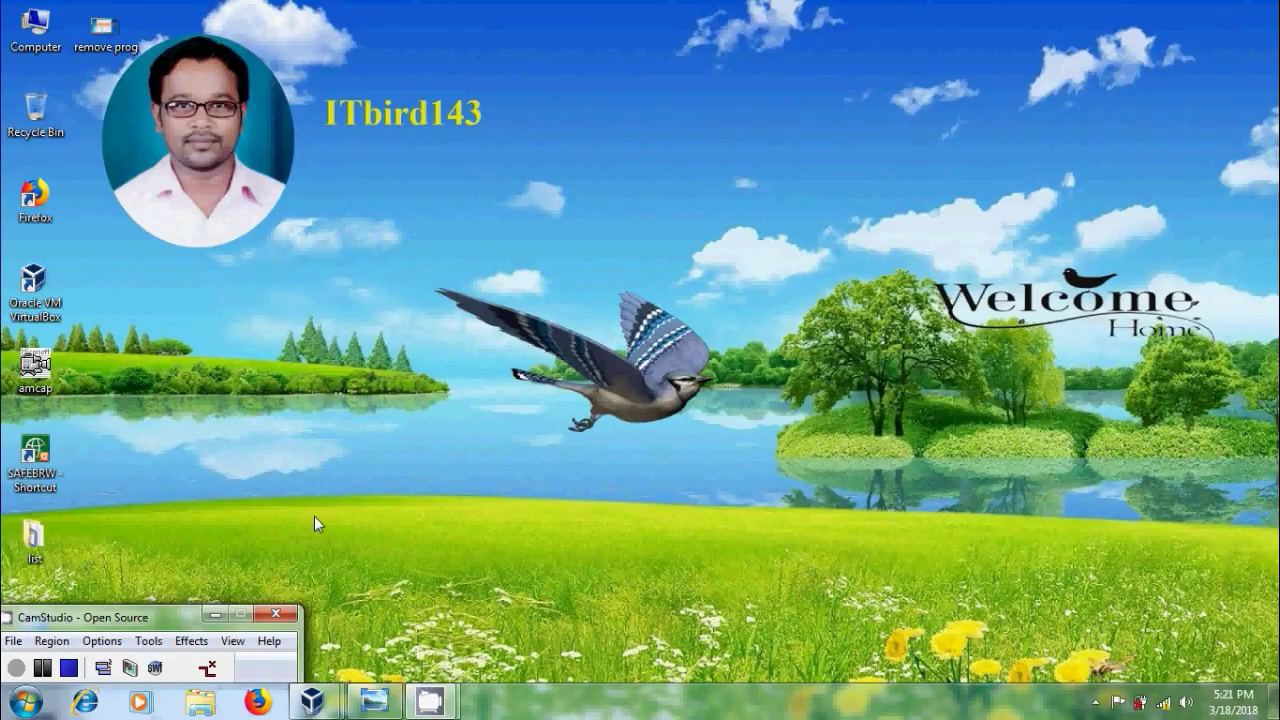
Restore the 'client' Windows 7 virtual machine window from the taskbar.
click(392, 698)
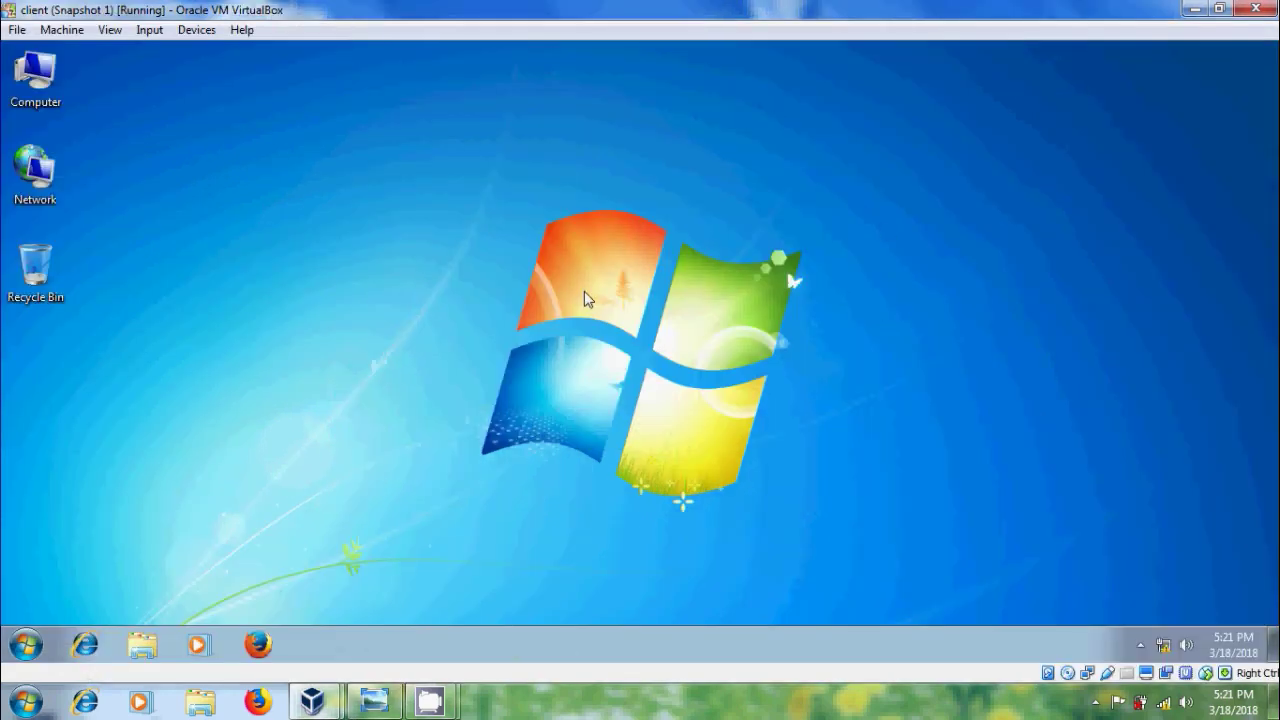
Run msconfig and view its Startup tab listing VirtualBox, Adobe Acrobat and WinZip.
key(super+r)
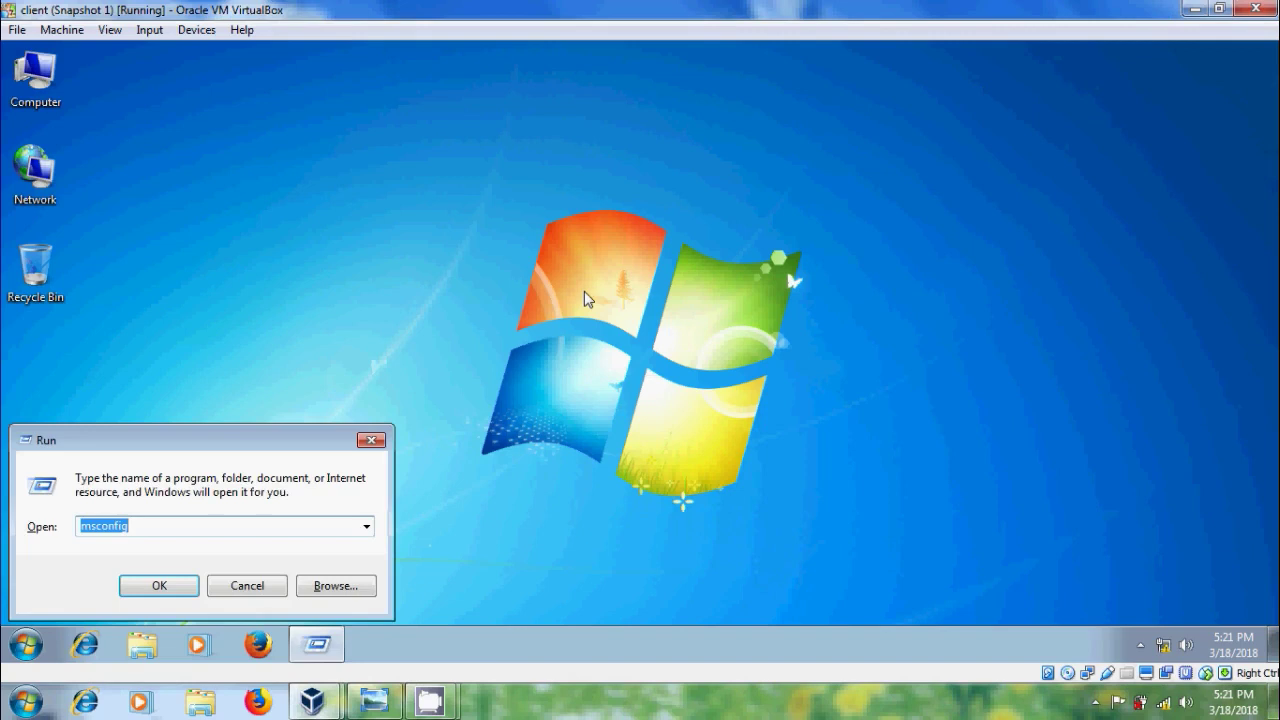
text(msco)
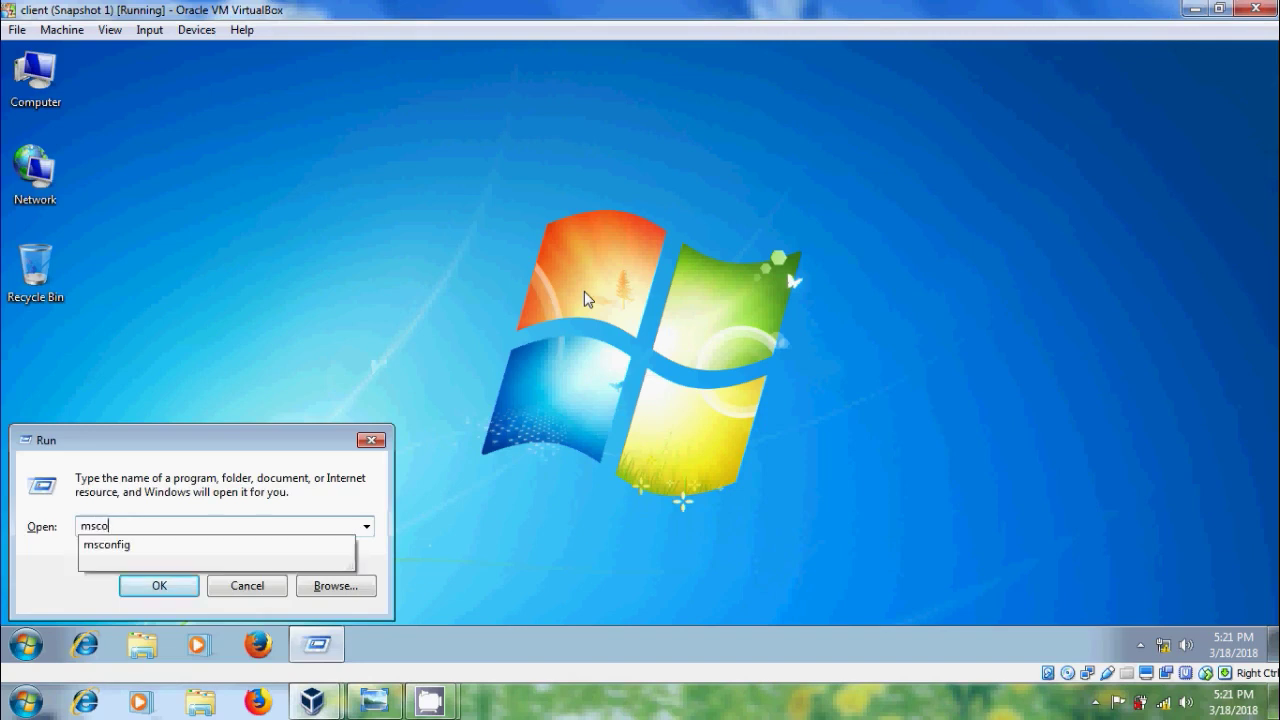
text(nfig)
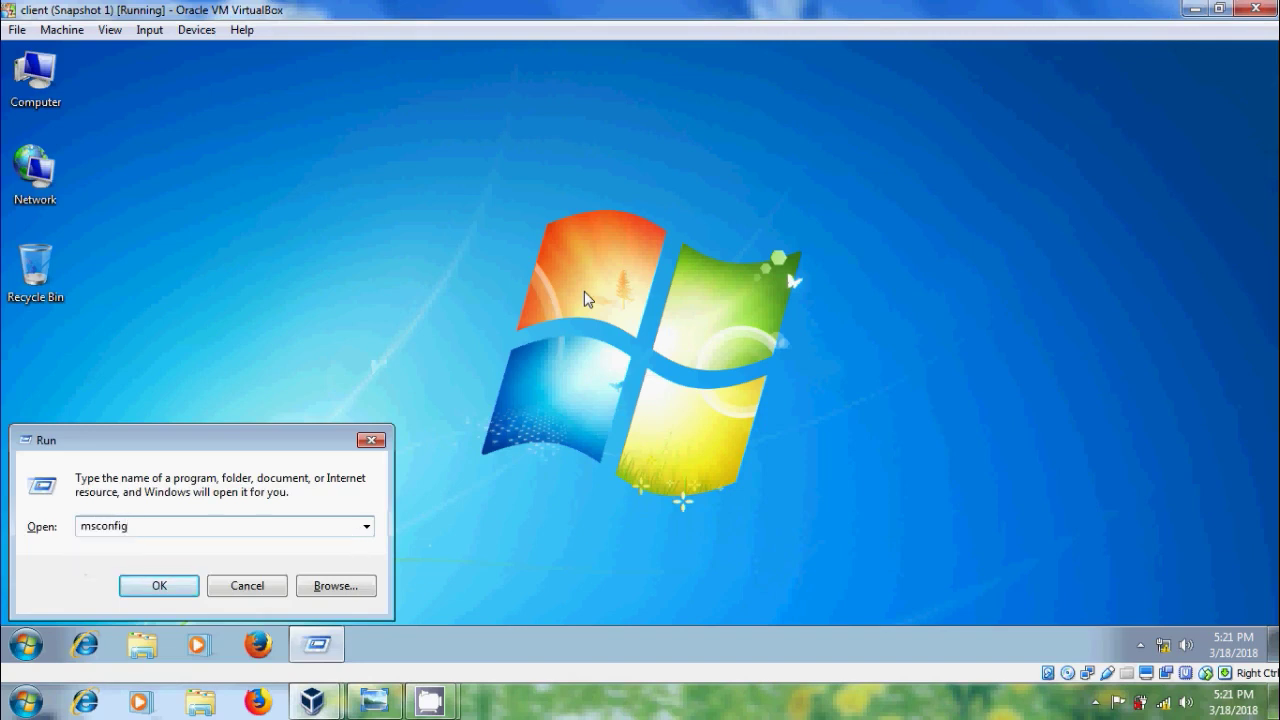
key(Return)
click(548, 197)
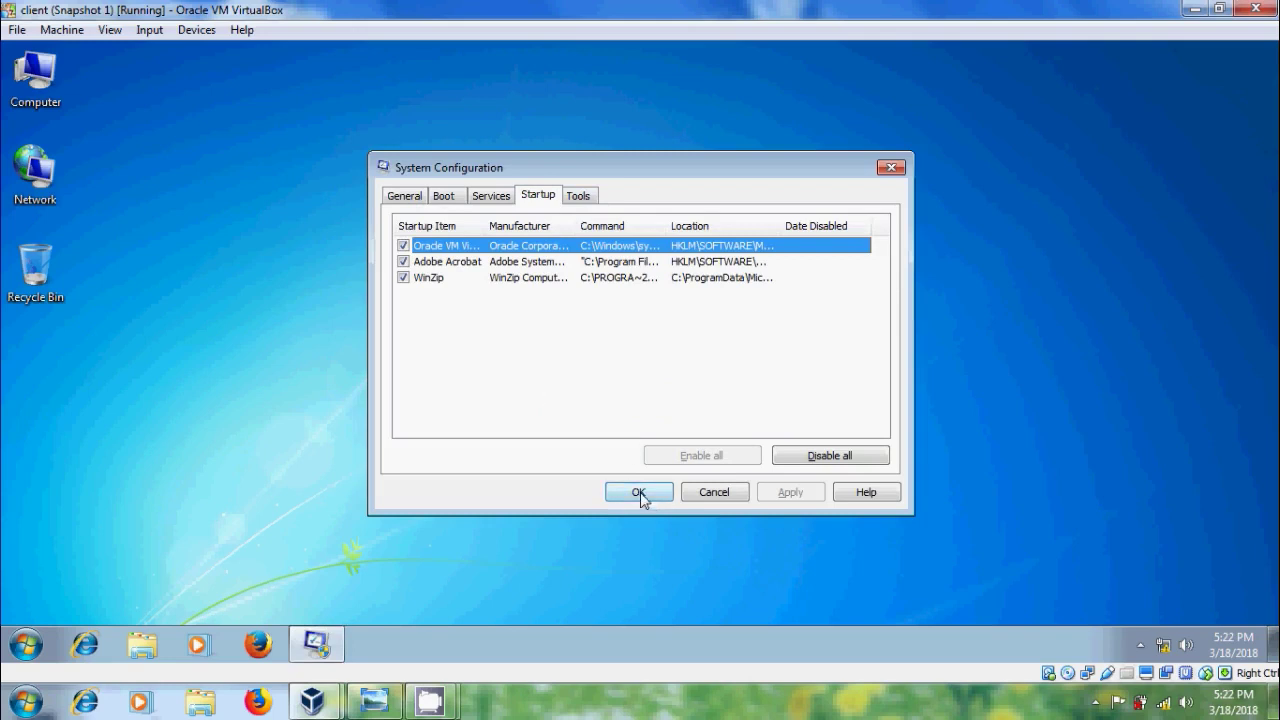
Close System Configuration and launch regedit, approving the administrator prompt.
click(640, 492)
key(super+r)
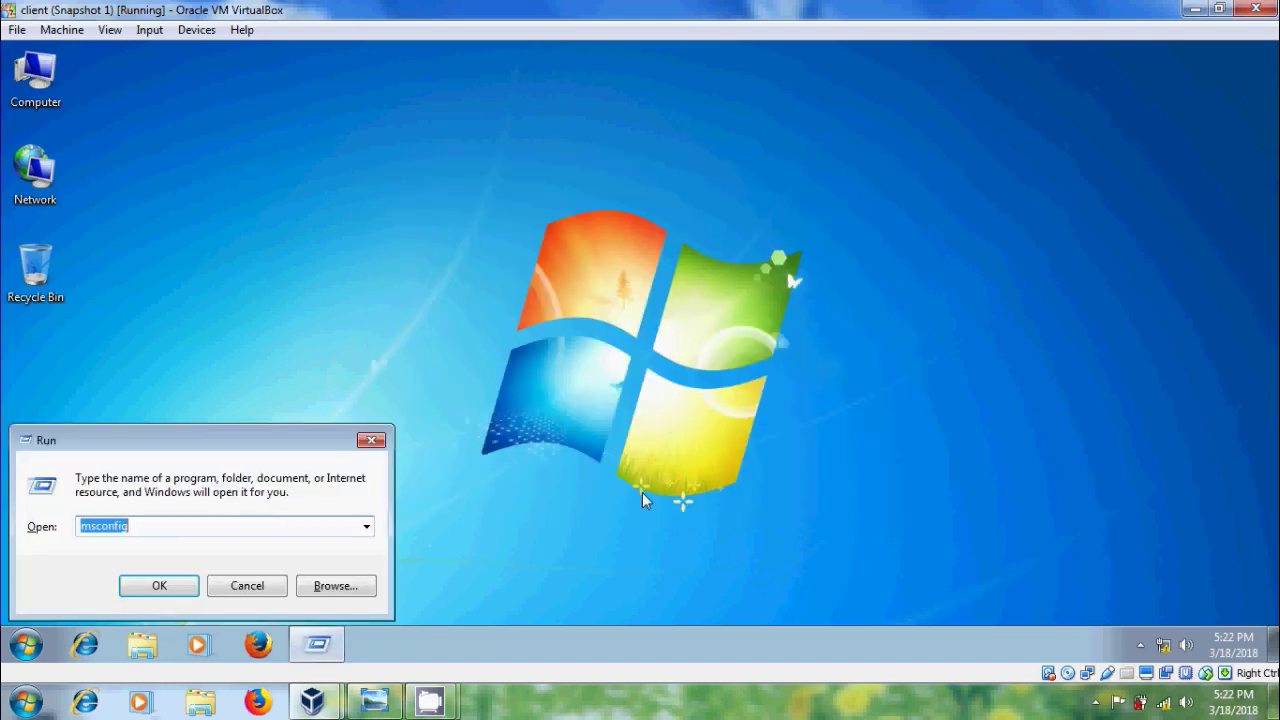
text(regedit)
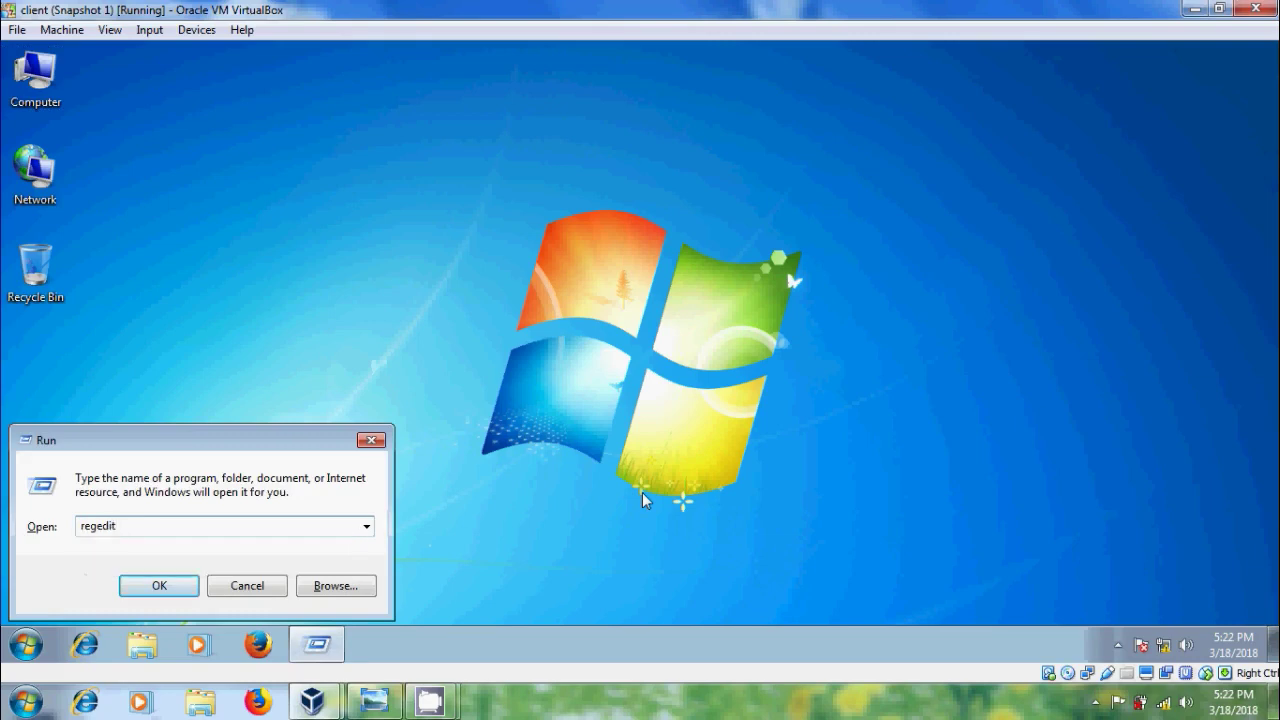
key(Return)
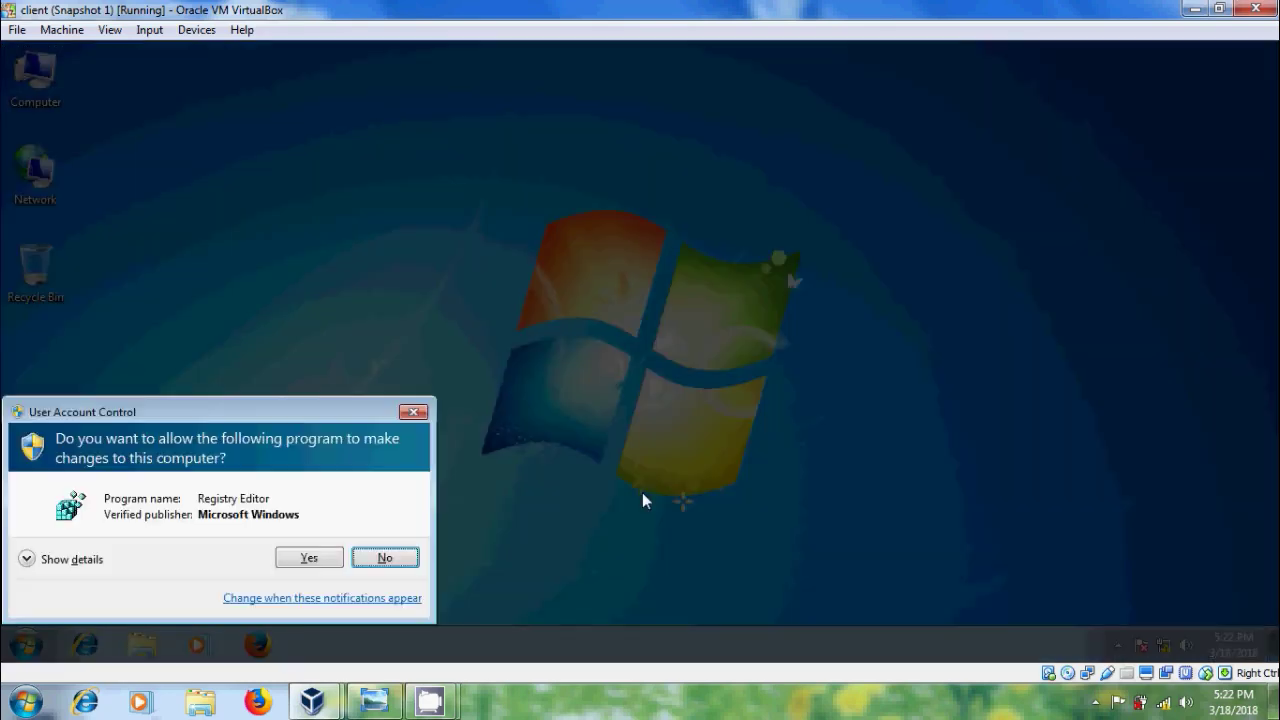
click(314, 559)
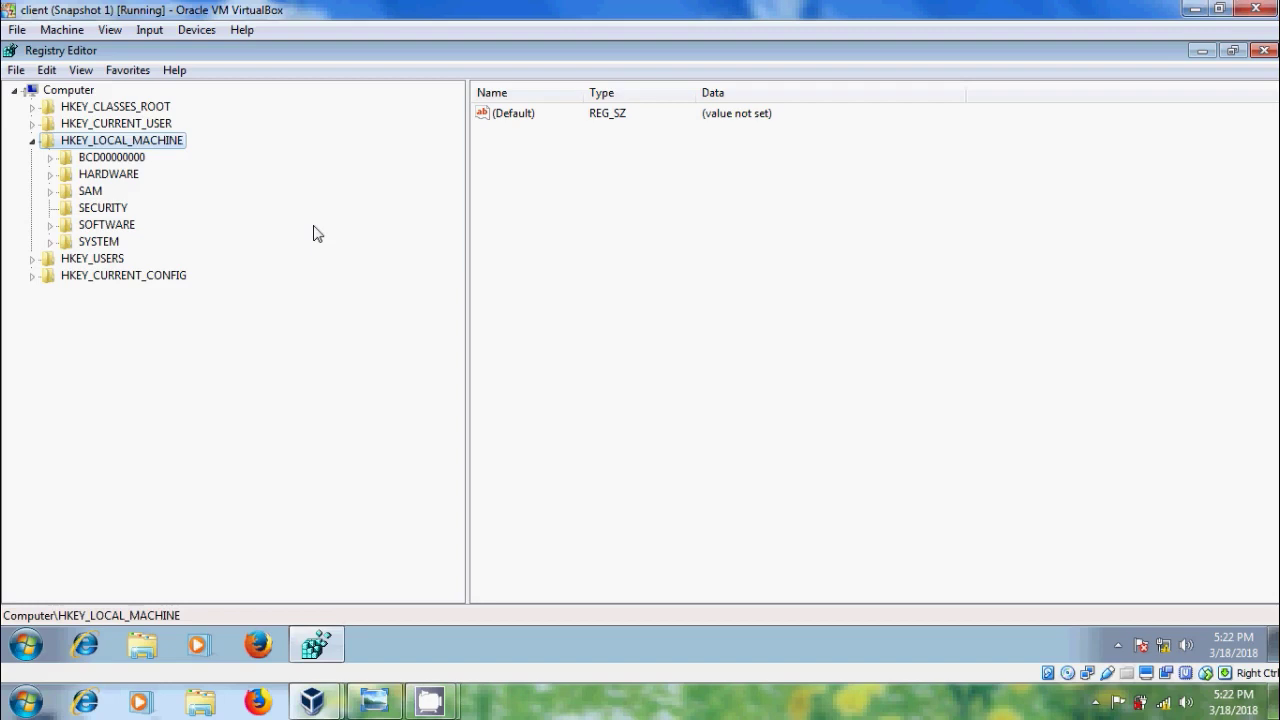
Navigate to HKLM\SOFTWARE\Microsoft\Windows\CurrentVersion\Run to see the VBoxTray entry.
click(51, 226)
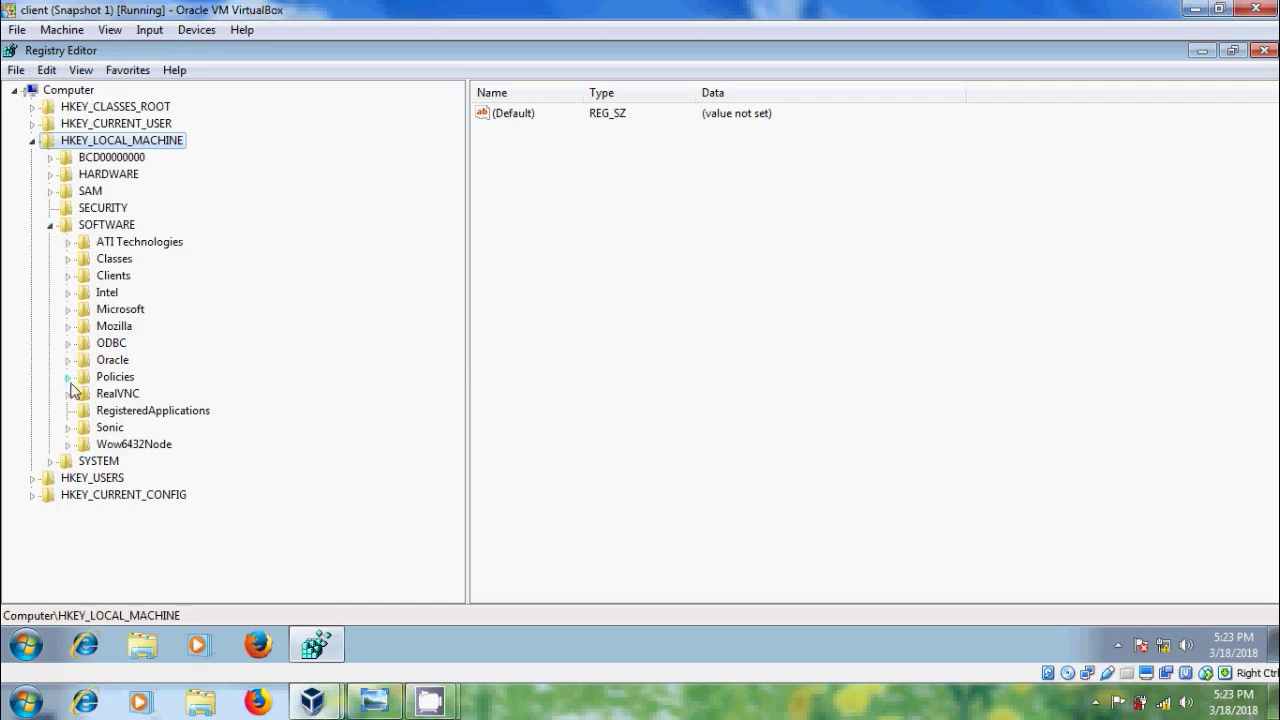
click(69, 310)
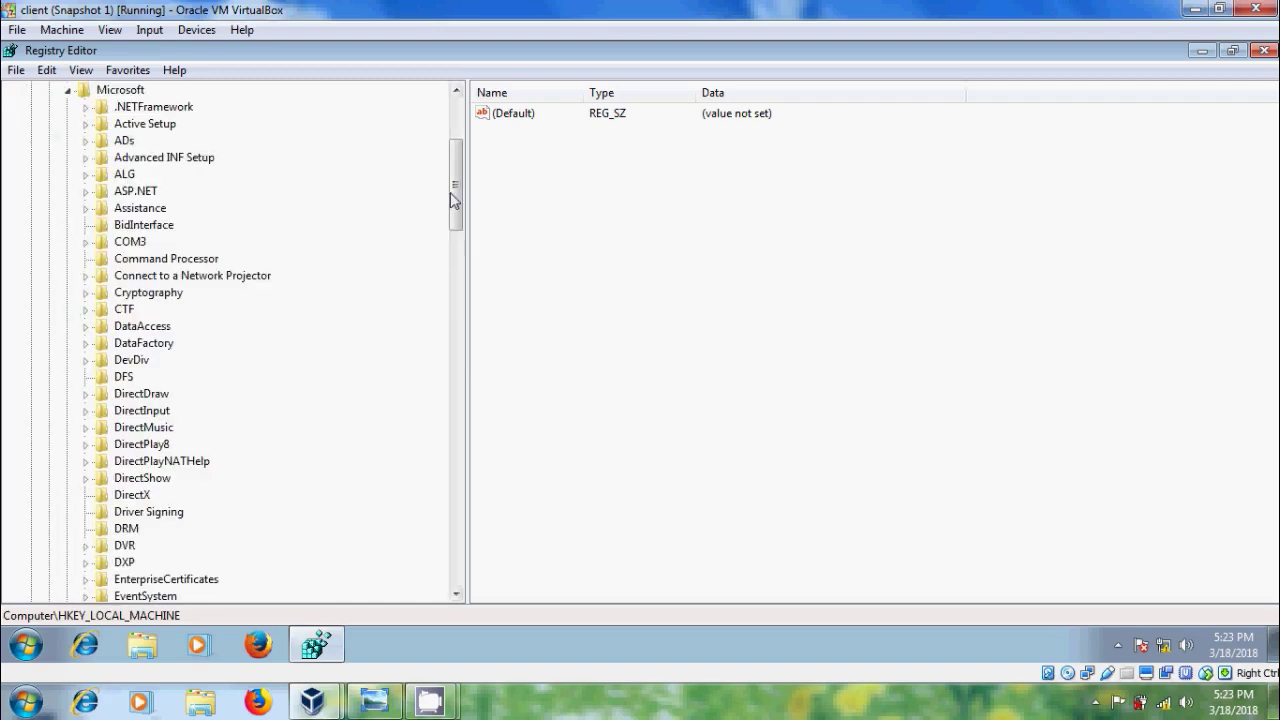
drag(452, 195, 462, 512)
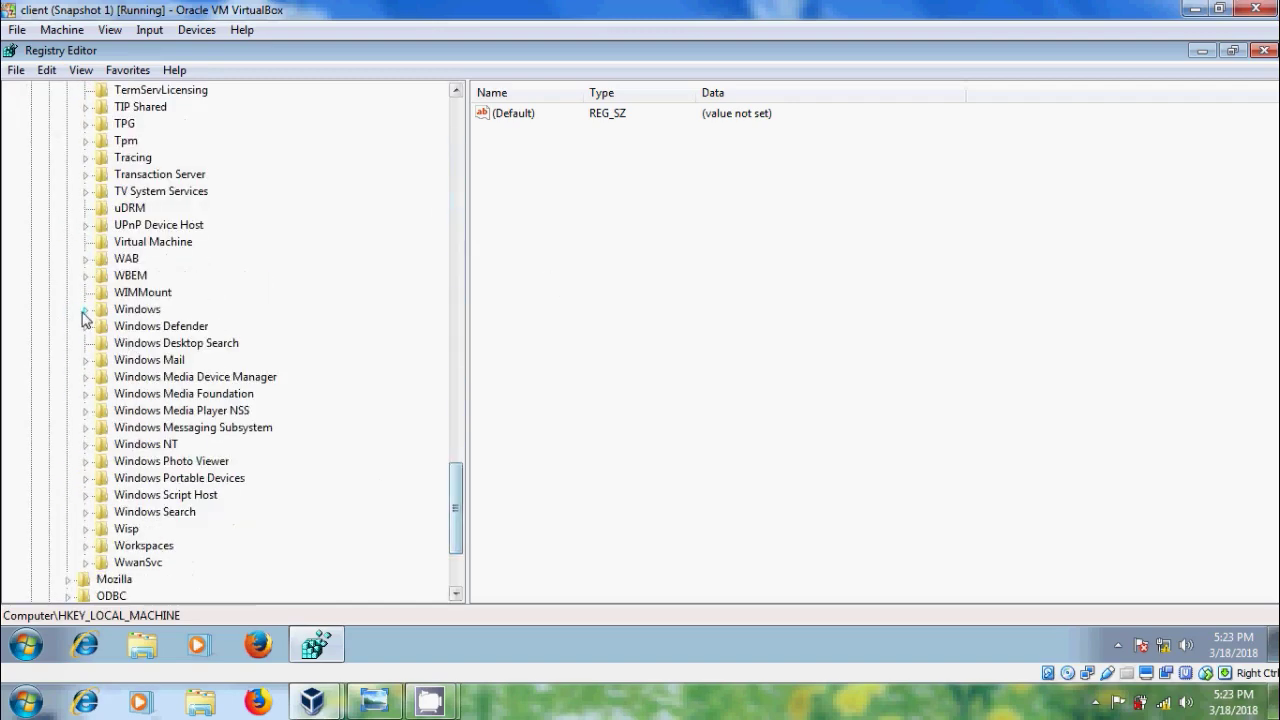
click(85, 311)
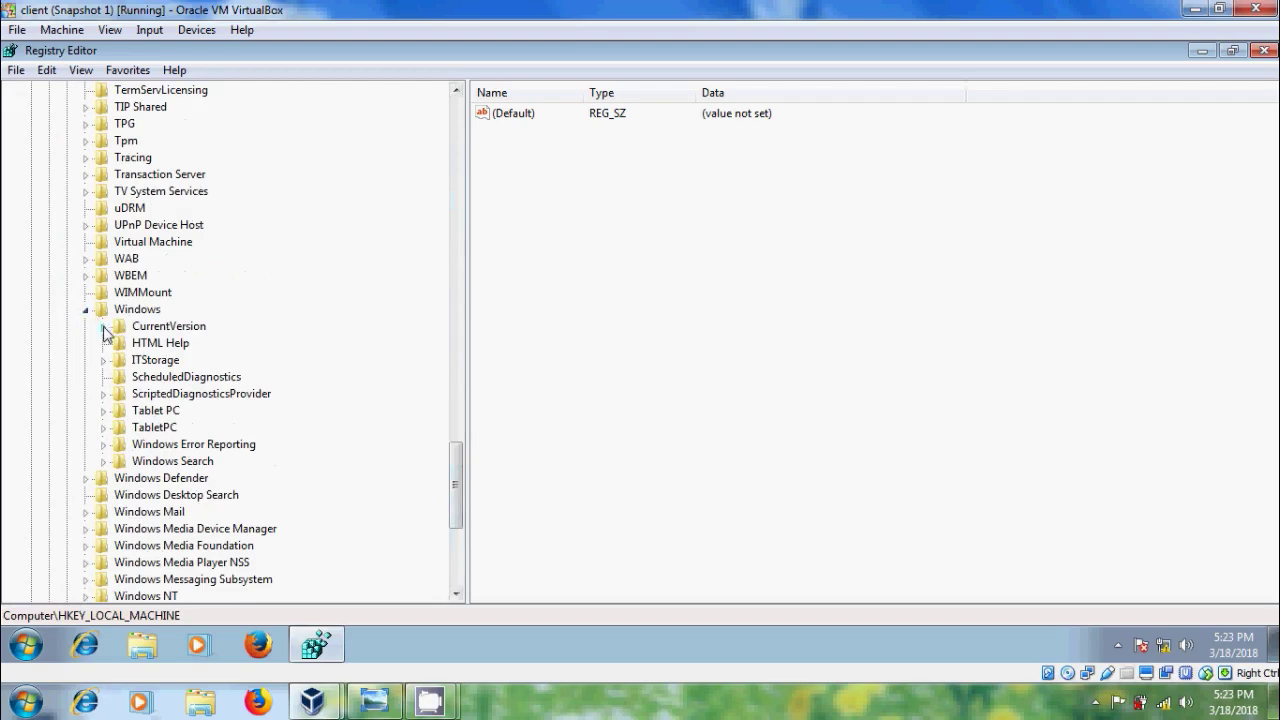
click(104, 333)
drag(456, 395, 456, 470)
click(160, 226)
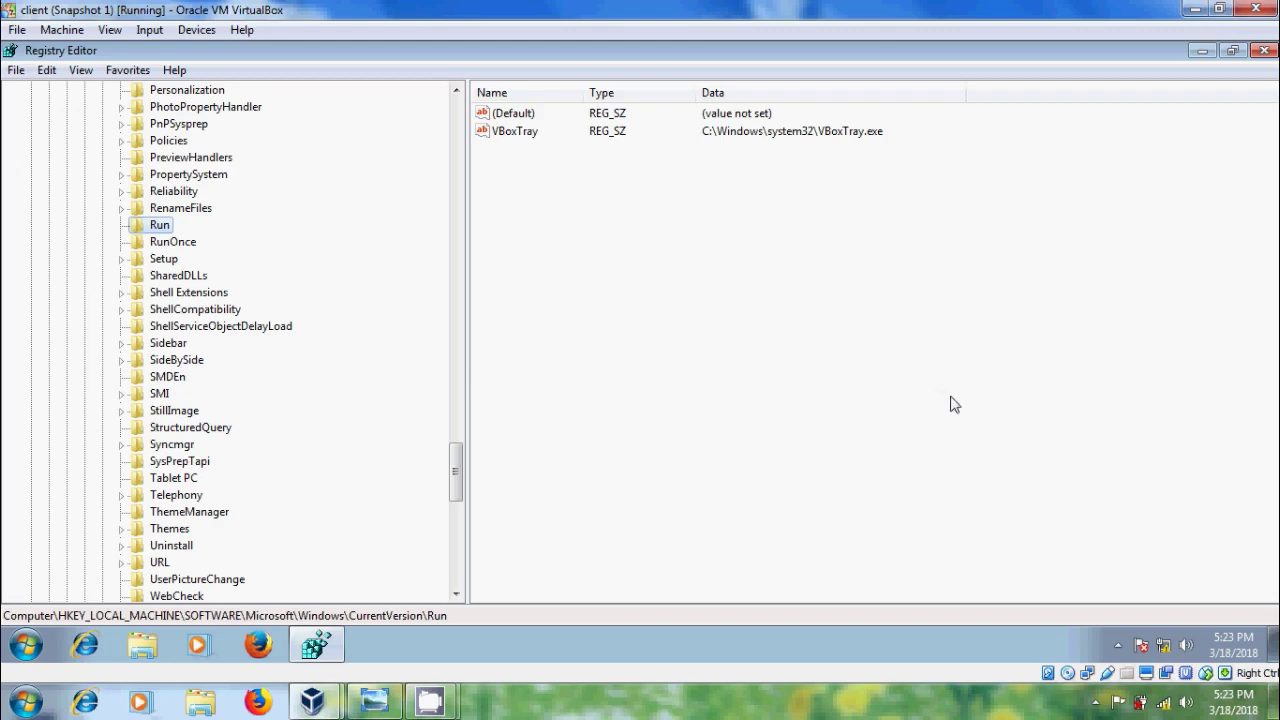
Add a new String Value to the Run key from the values pane's context menu.
right_click(509, 183)
mouse_move(570, 194)
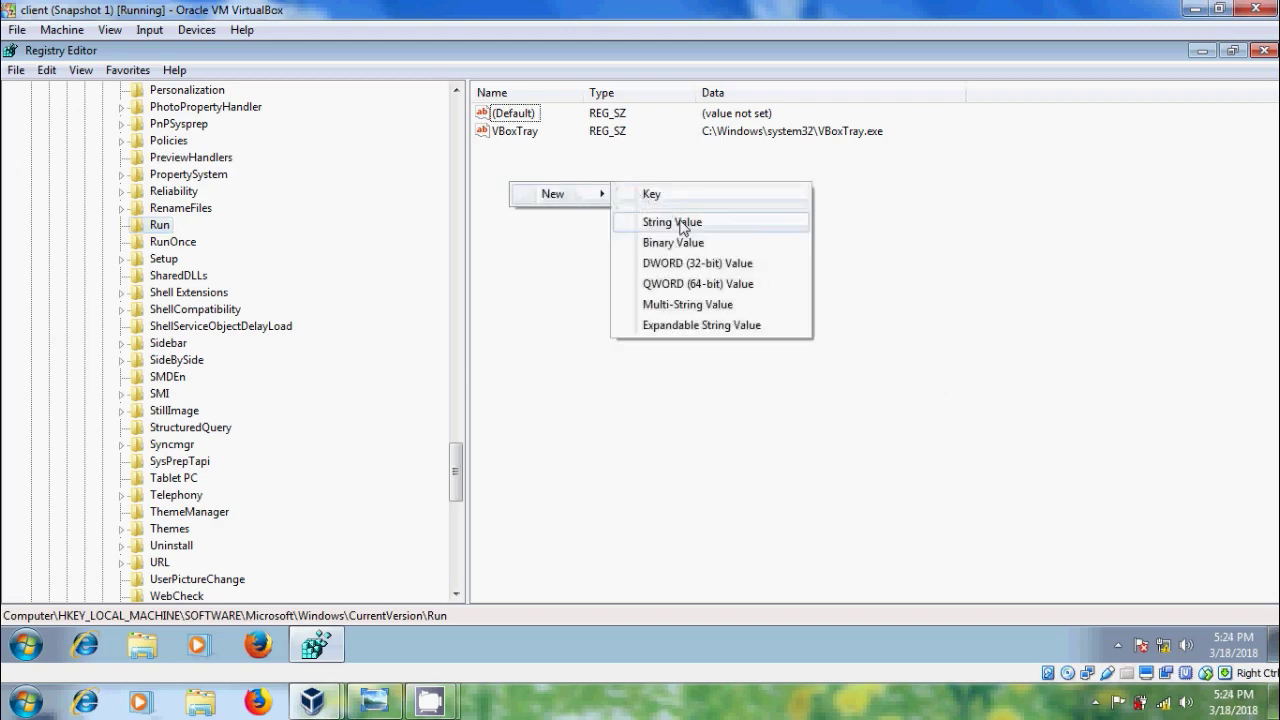
click(678, 220)
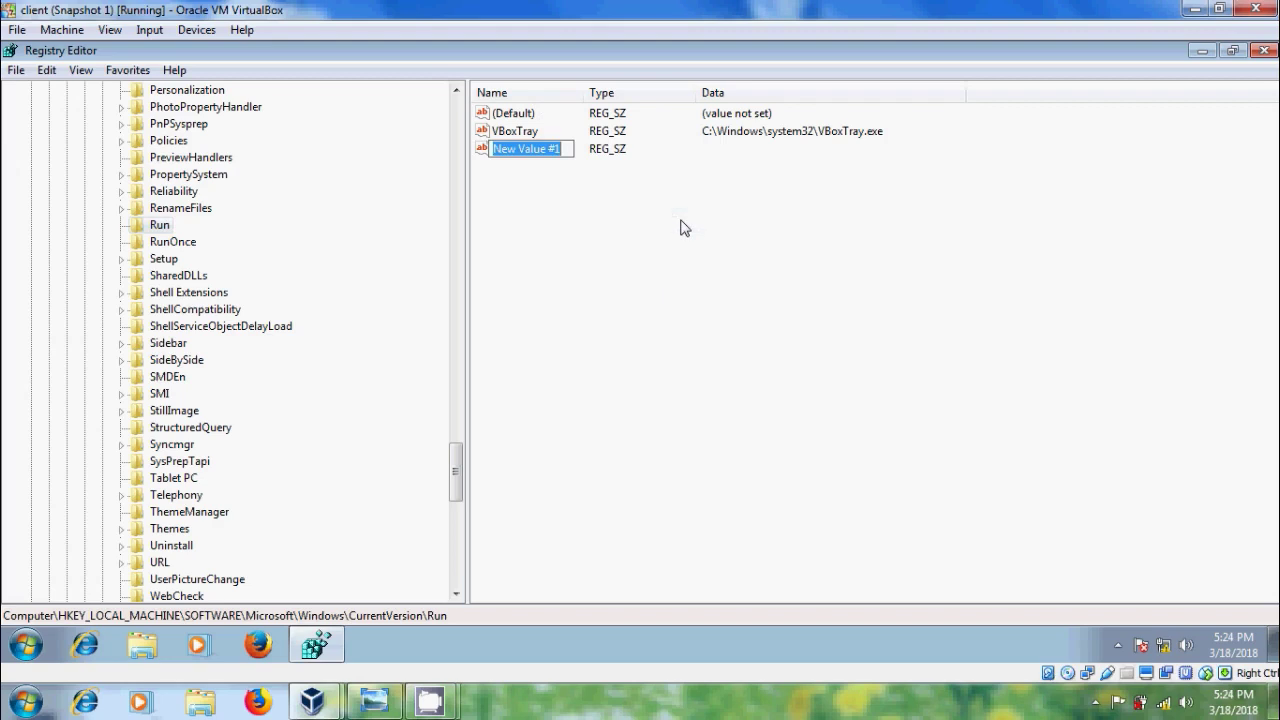
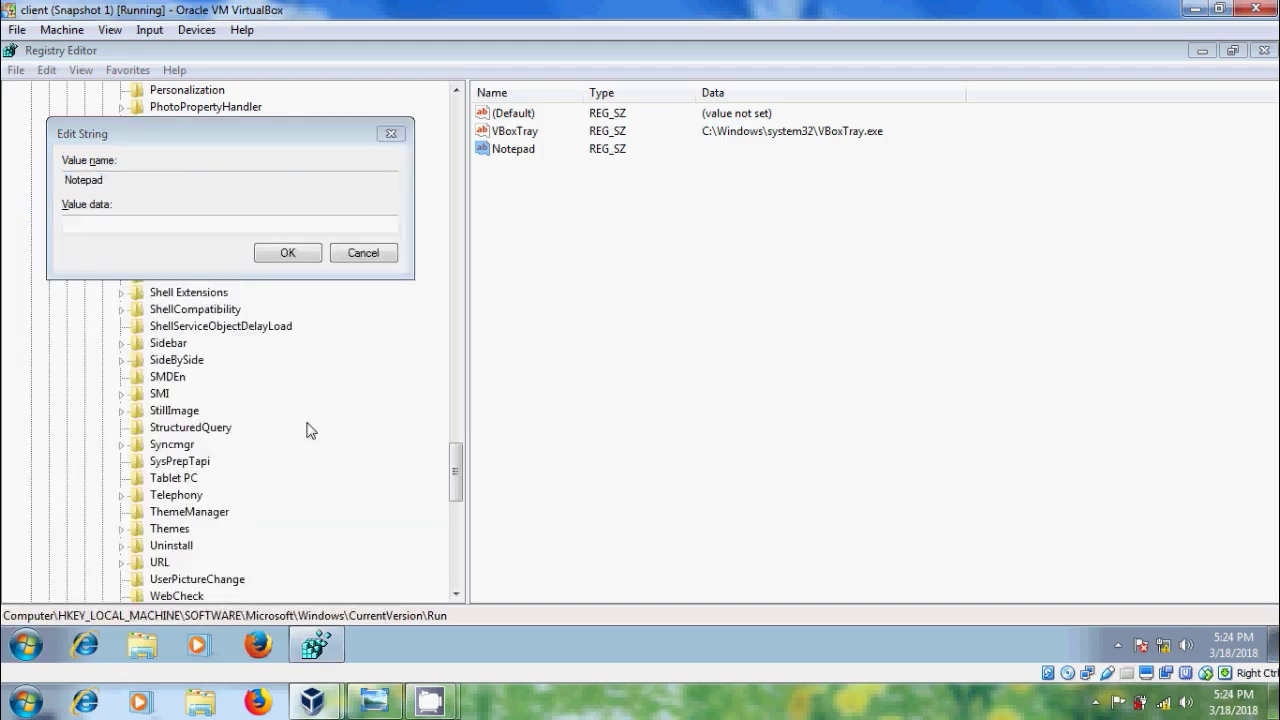
Run notepad from the Explorer address bar, close it, and select the path C:\Windows\System32\notepad.exe.
click(603, 79)
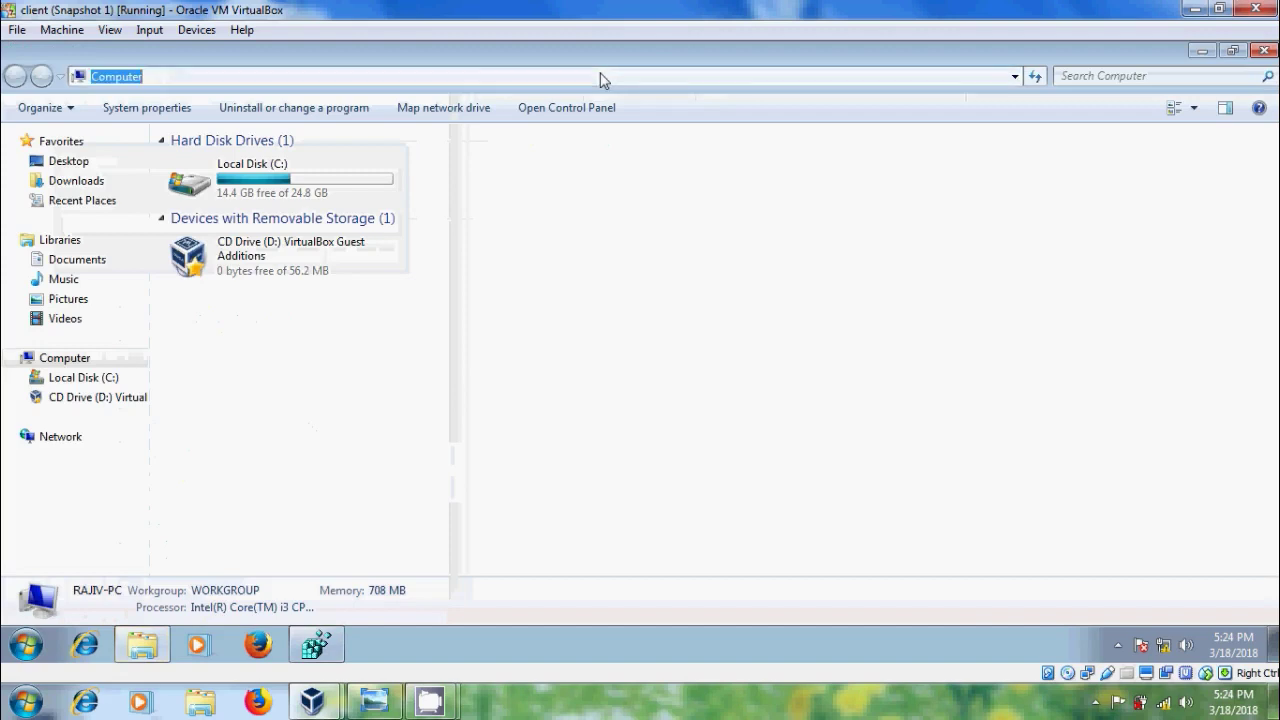
text(notepa)
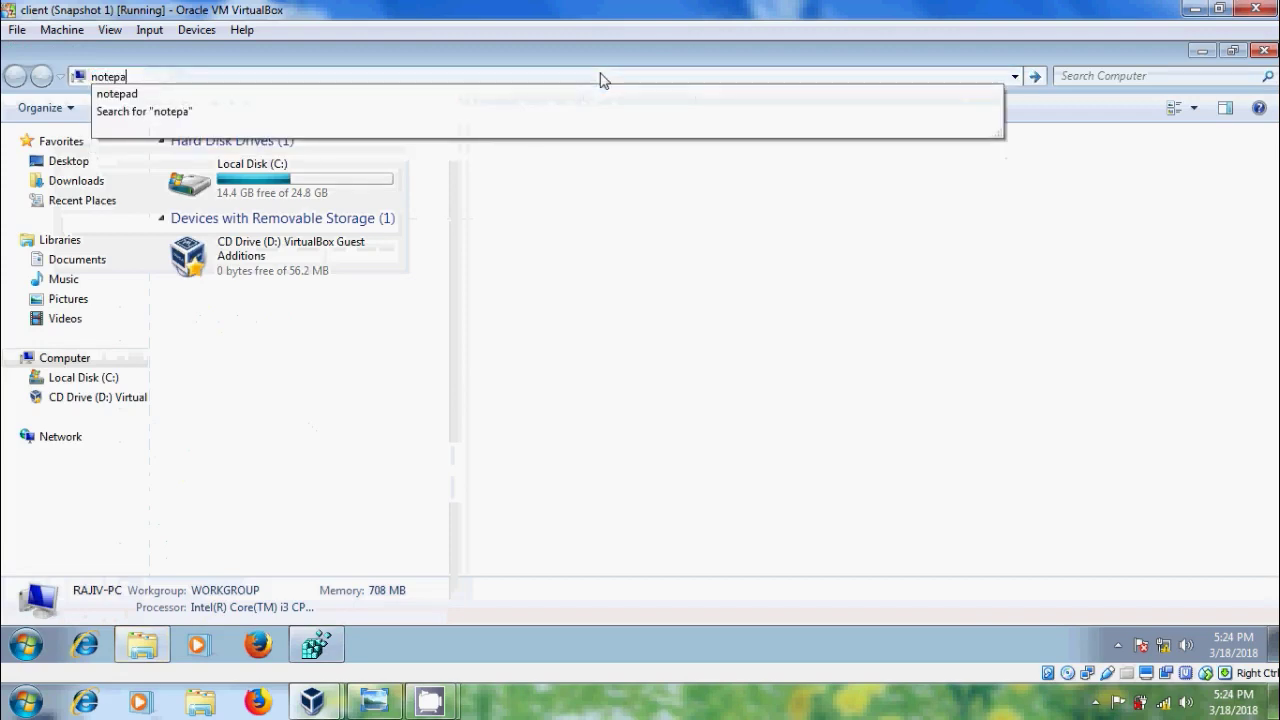
text(d)
key(Return)
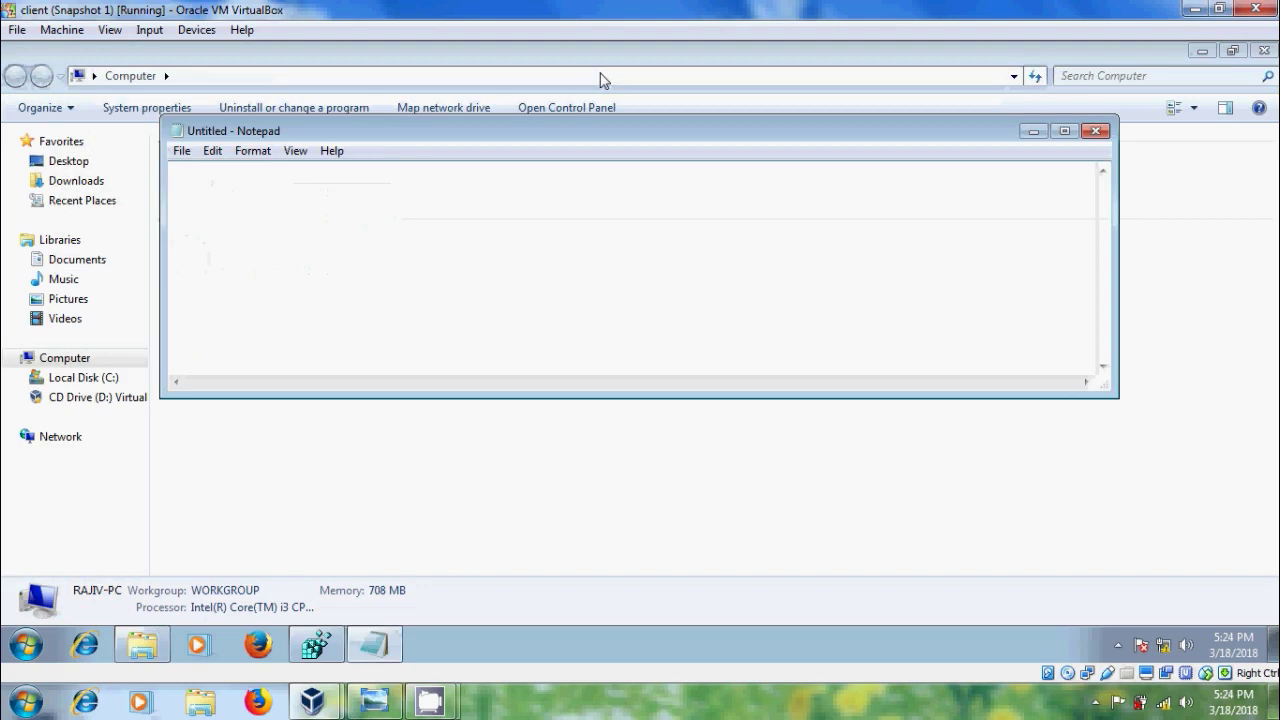
click(1096, 131)
click(667, 80)
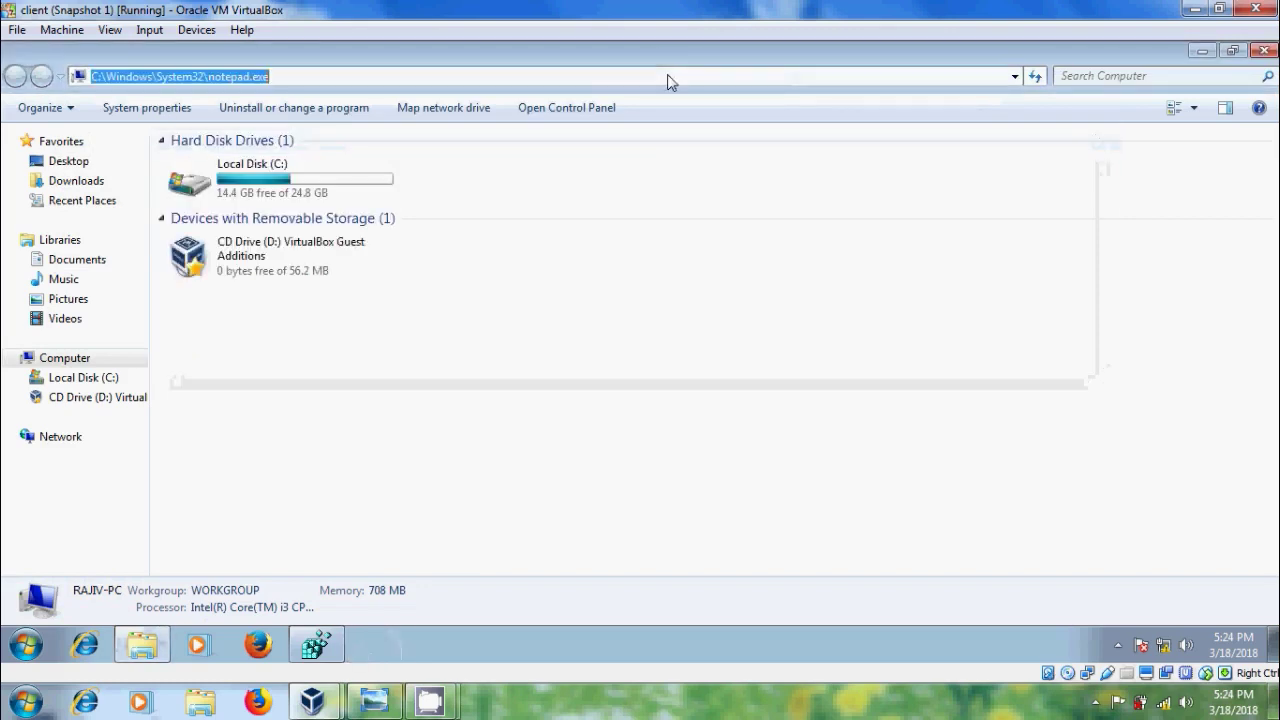
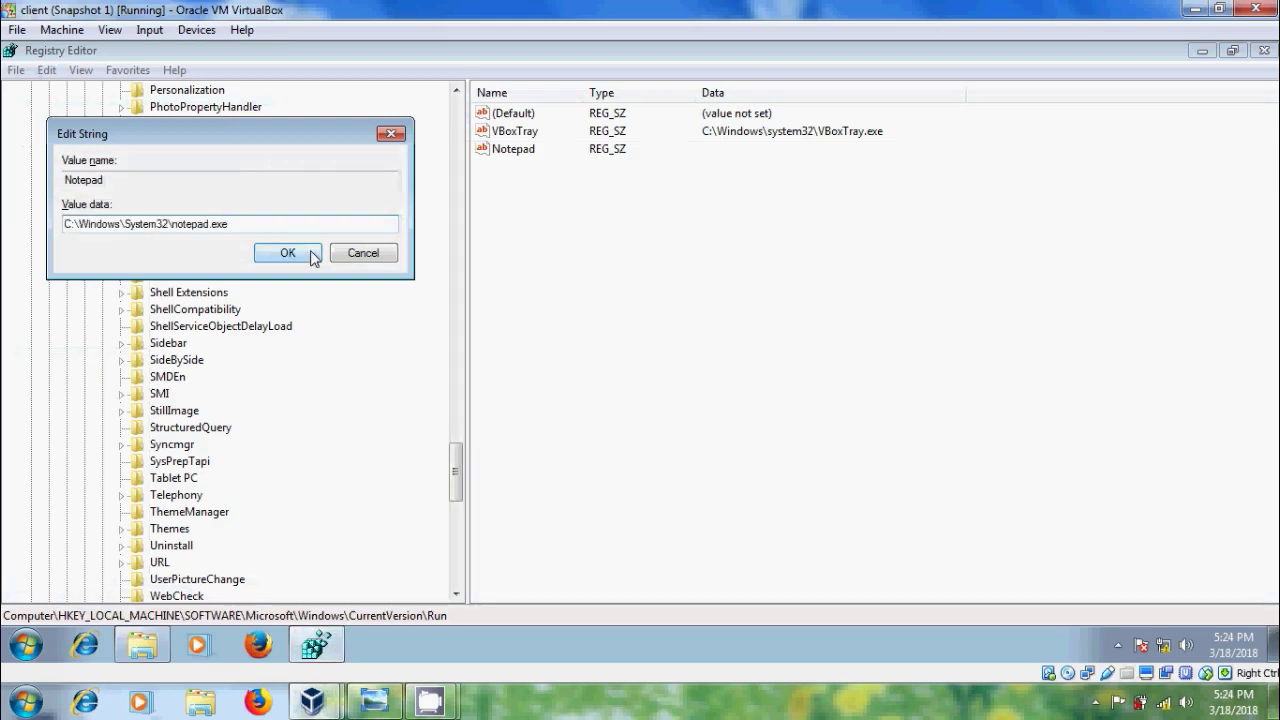
Save C:\Windows\System32\notepad.exe as the Notepad value's data.
click(287, 252)
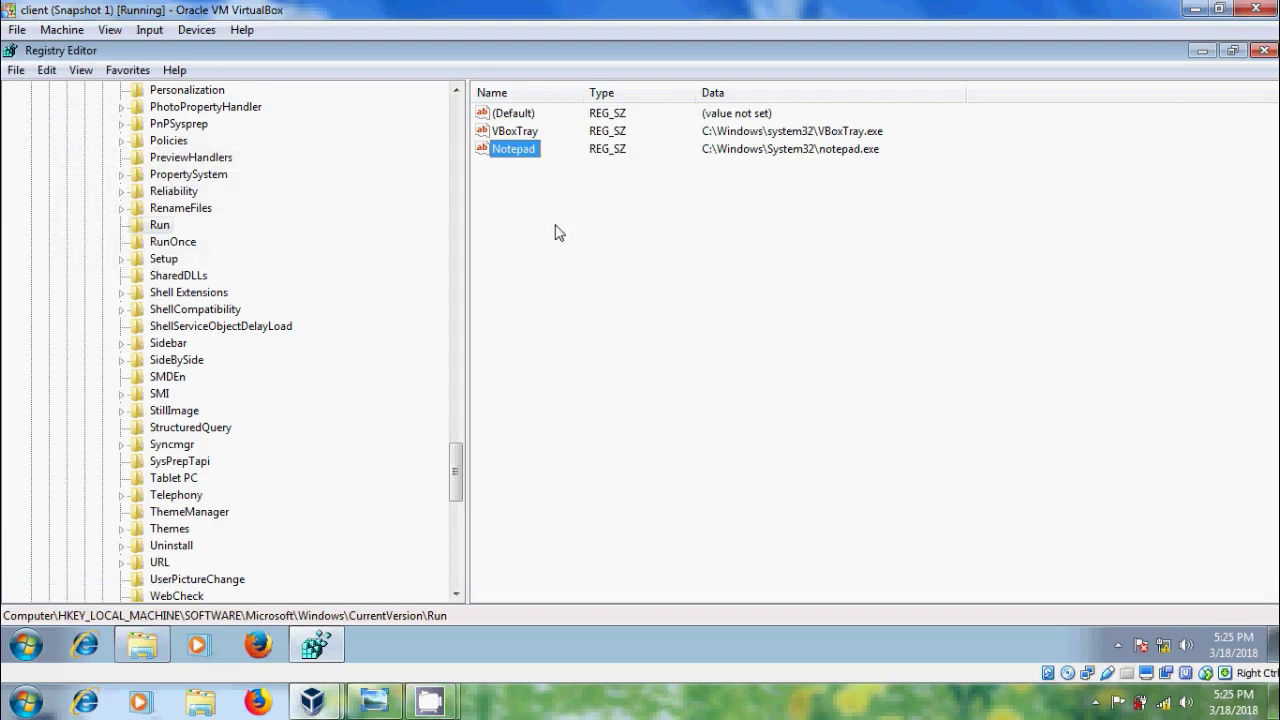
Create a new string value named Firefox in the Run key and start editing its data.
right_click(502, 197)
mouse_move(576, 215)
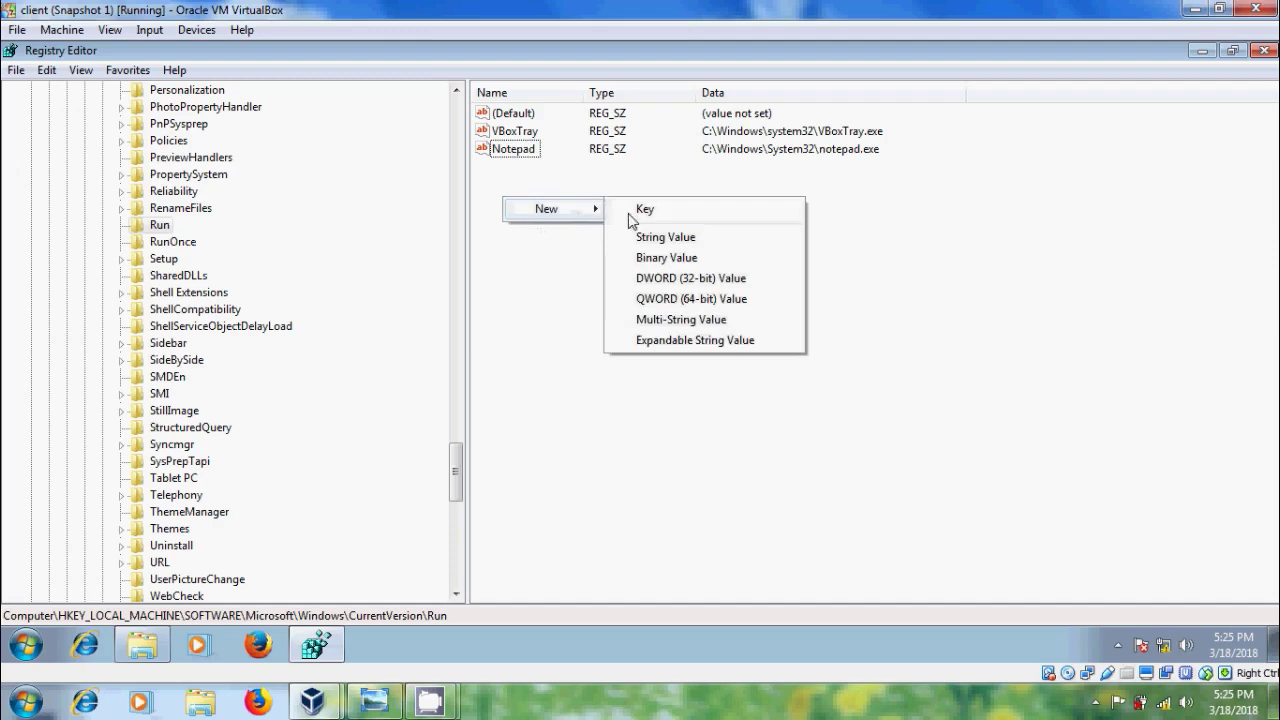
click(686, 238)
text(Firefox)
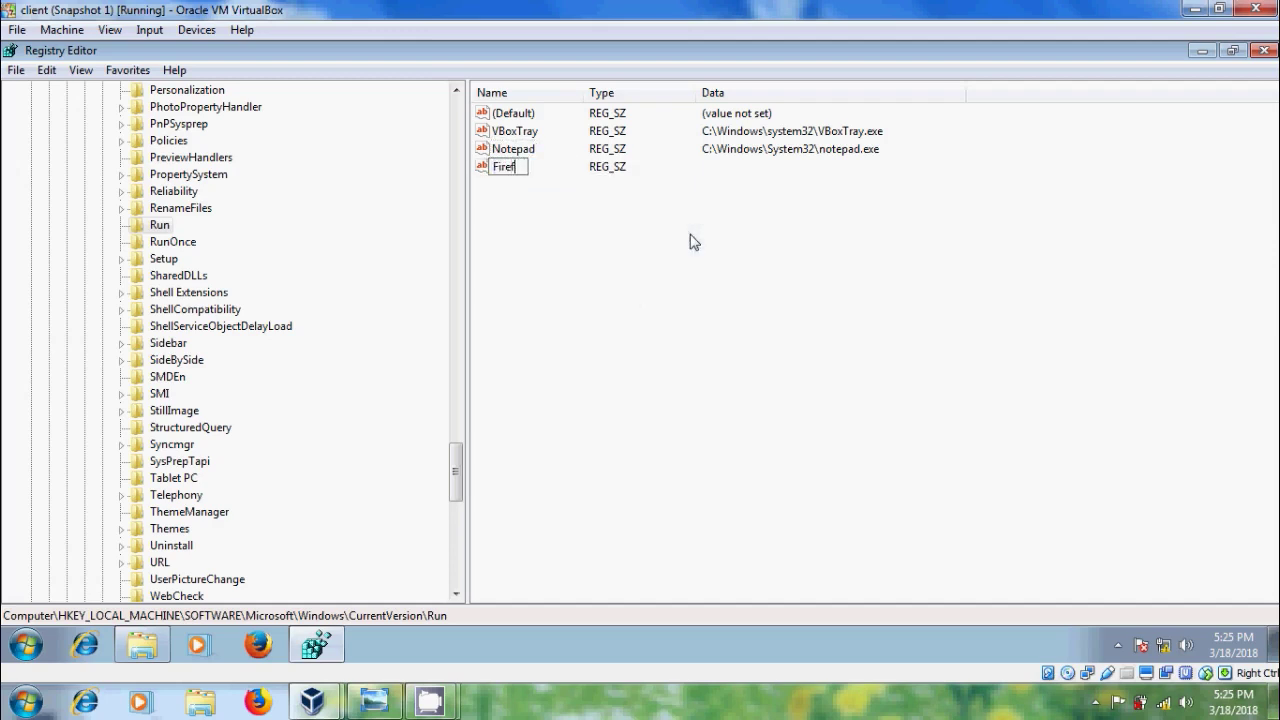
key(Return)
key(Return)
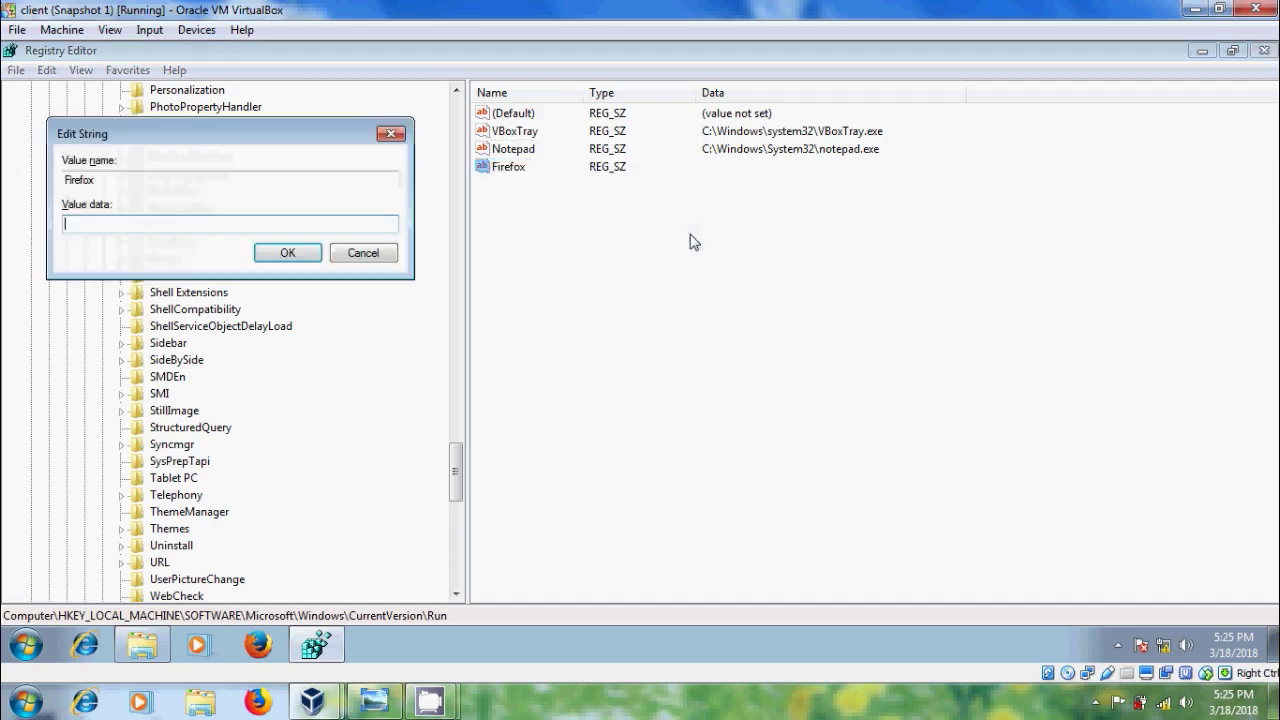
Browse to C:\Program Files (x86)\Mozilla Firefox in Explorer and reveal its full path in the address bar.
click(142, 645)
double_click(306, 175)
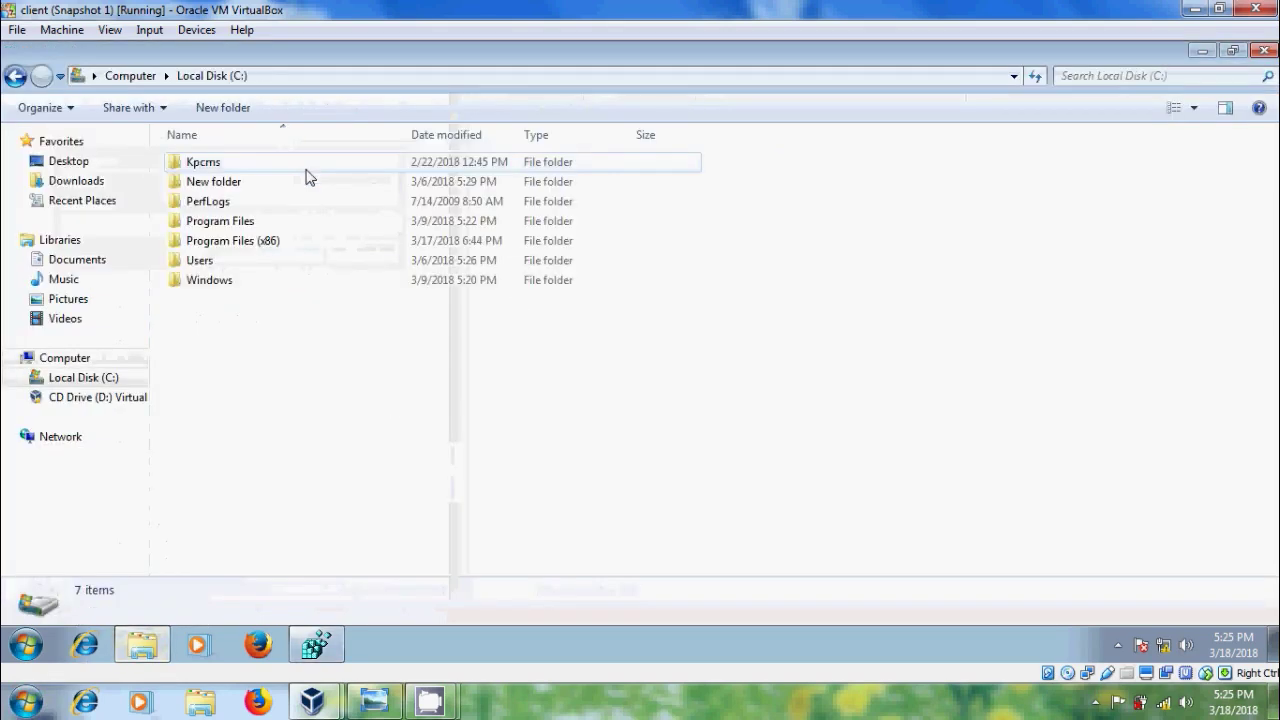
double_click(305, 248)
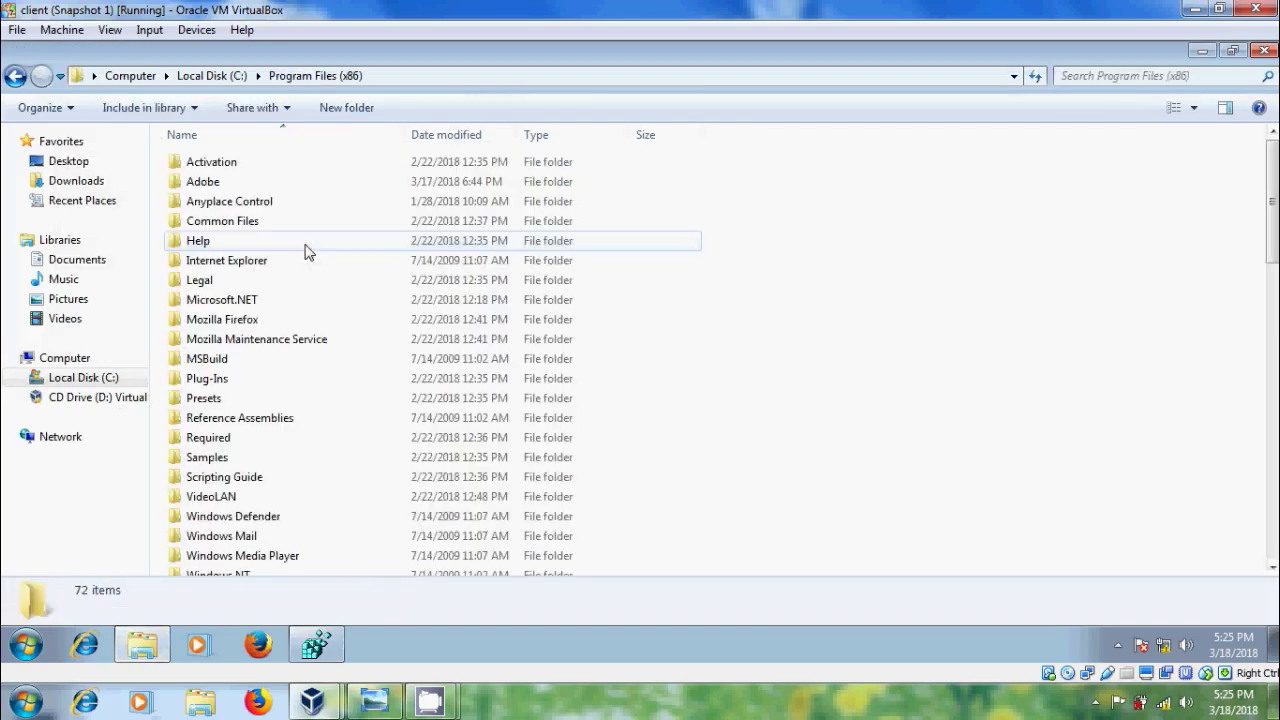
double_click(303, 320)
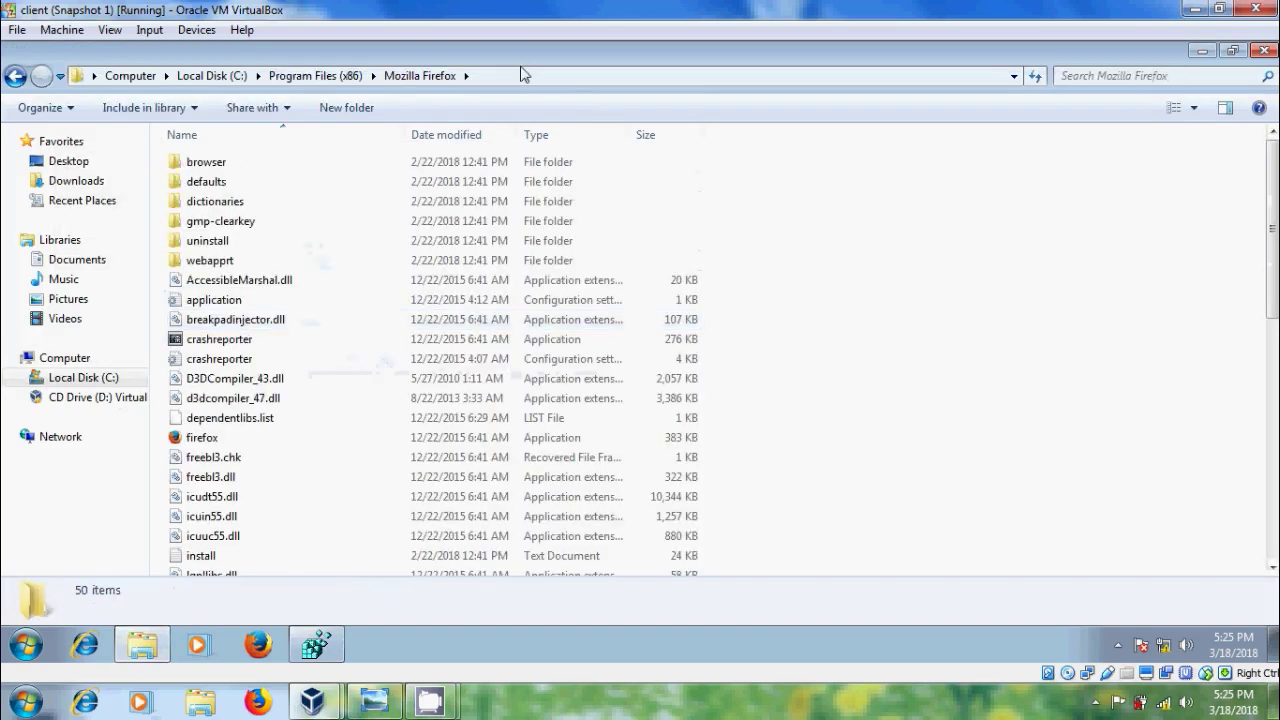
click(549, 80)
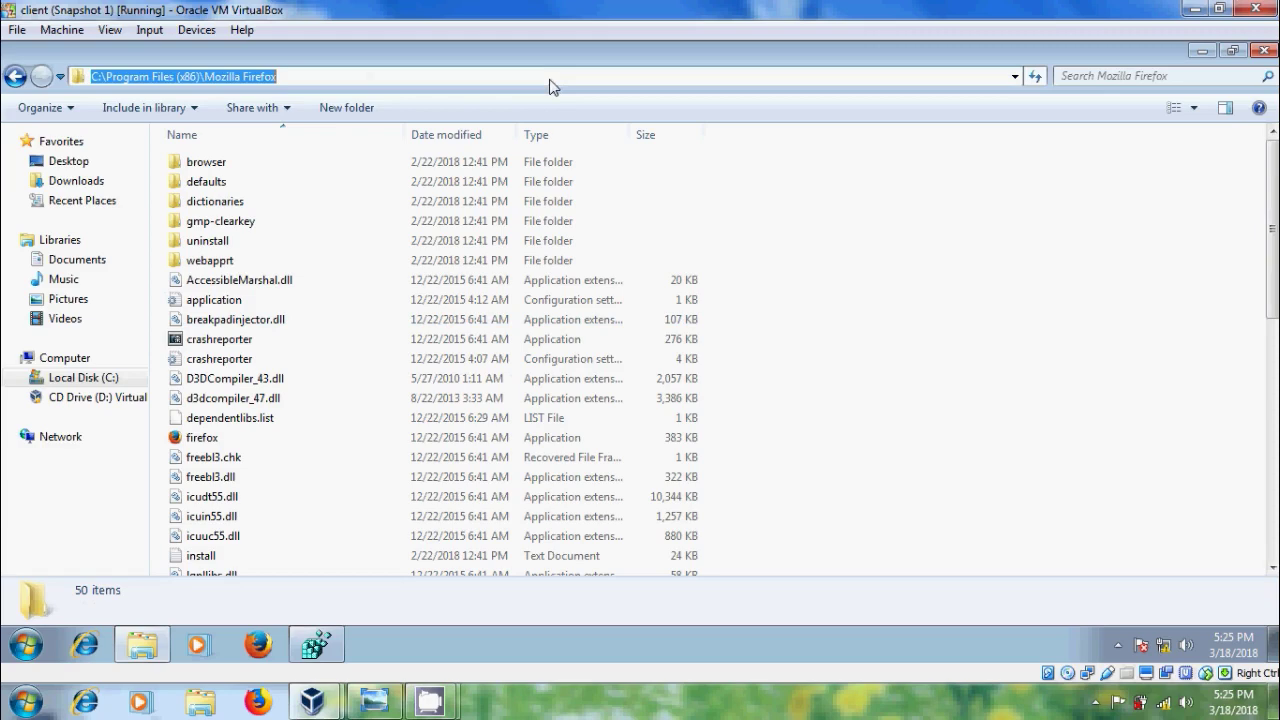
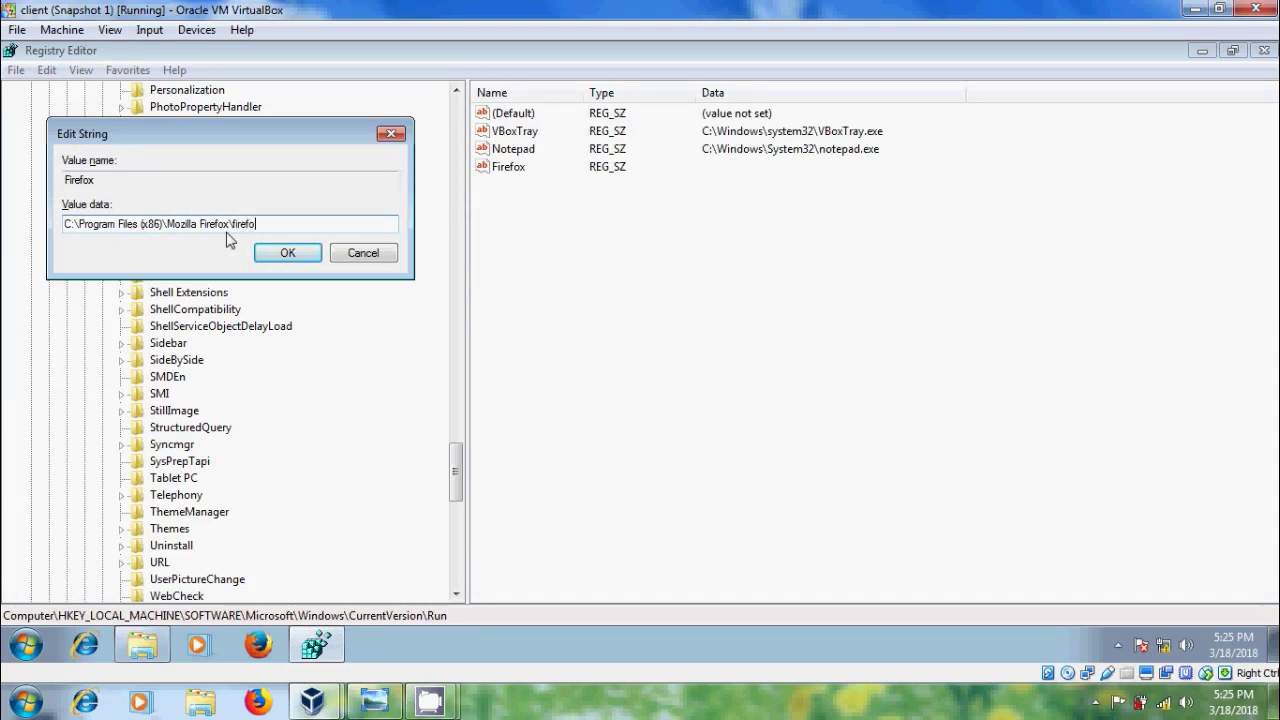
Set the Firefox value data to C:\Program Files (x86)\Mozilla Firefox\firefox.exe, then close Registry Editor.
text(.exe)
click(285, 255)
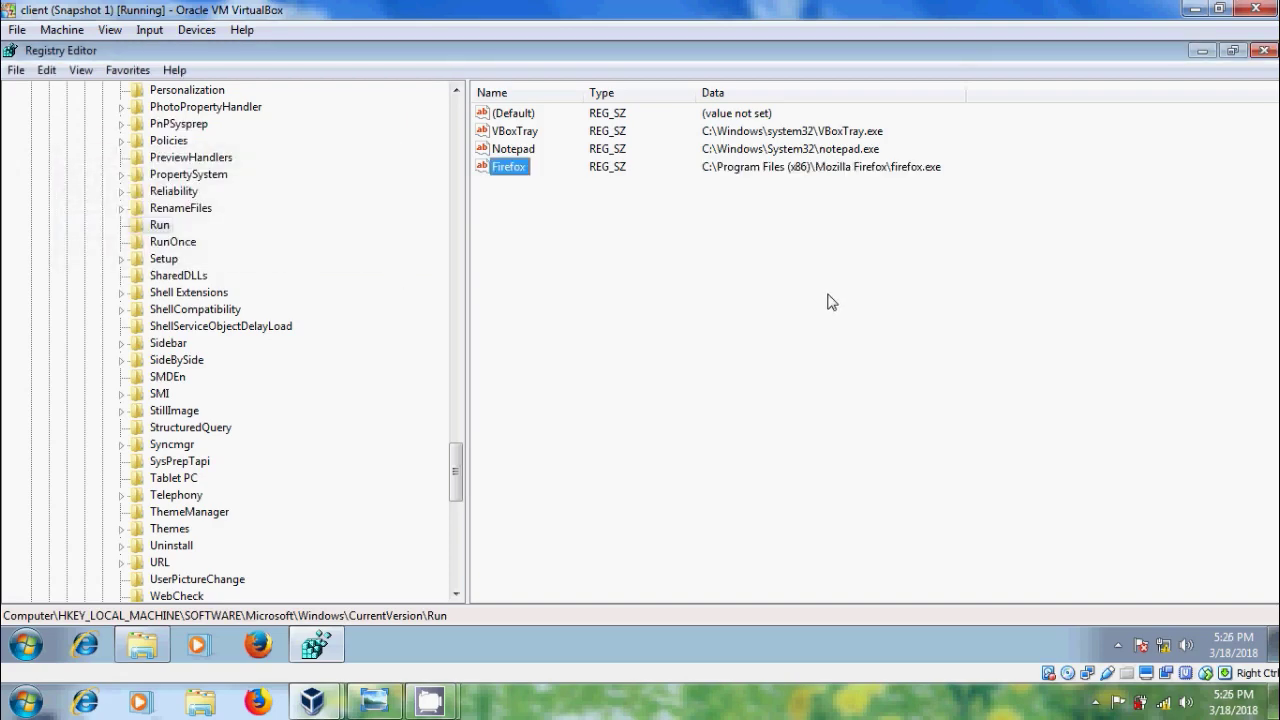
click(1264, 50)
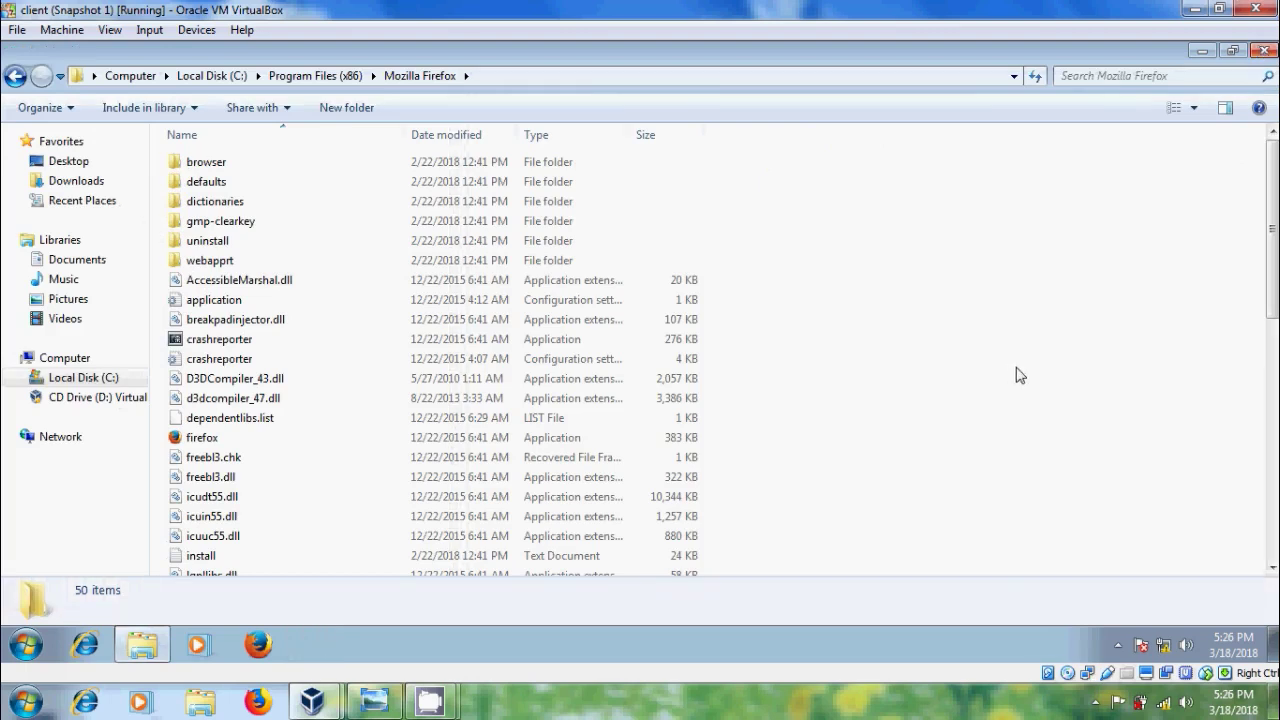
Restart Windows from the Start menu to test the Firefox startup entry.
key(super)
mouse_move(329, 595)
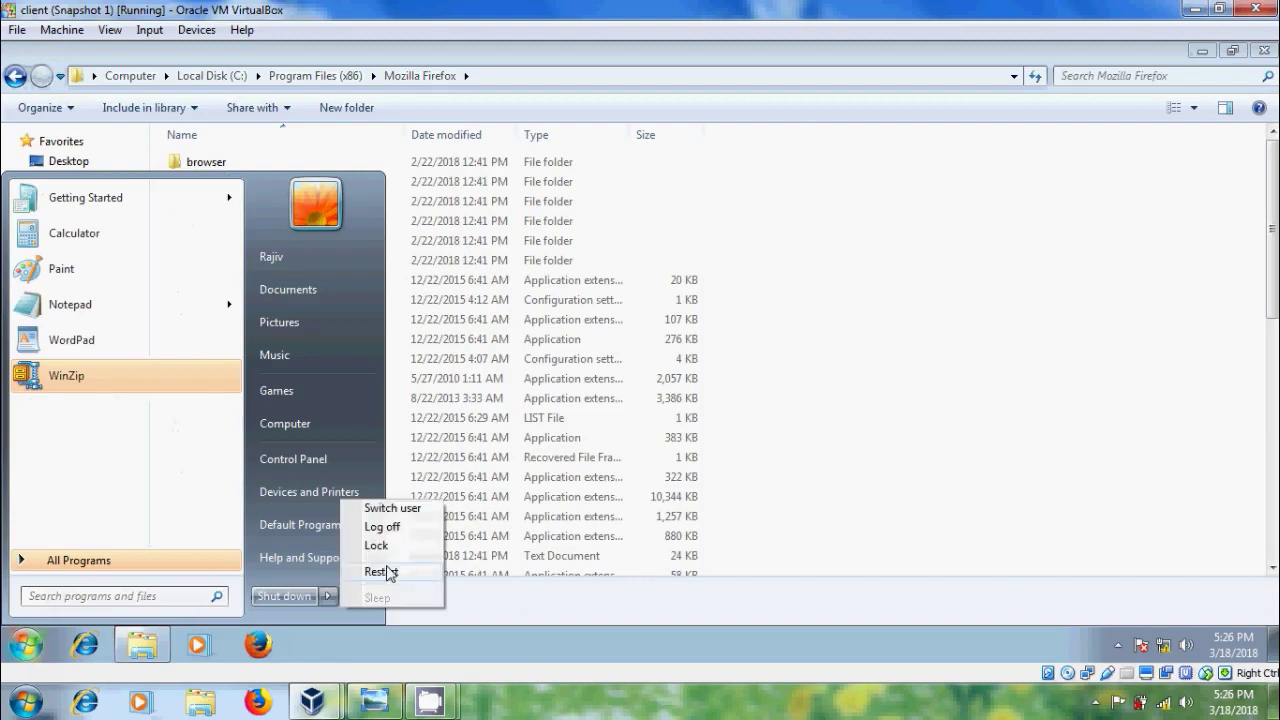
click(381, 571)
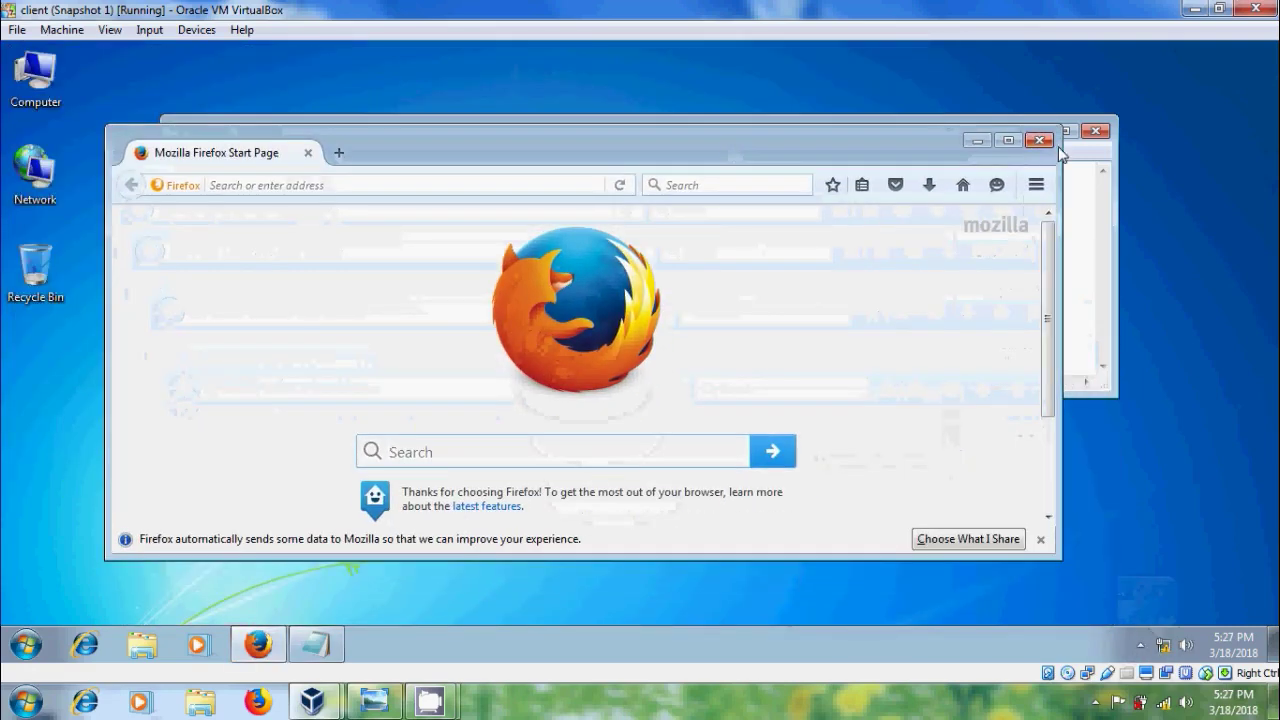
Close the startup Firefox and Notepad windows and relaunch Registry Editor with regedit, allowing the UAC prompt.
click(1045, 141)
click(1095, 131)
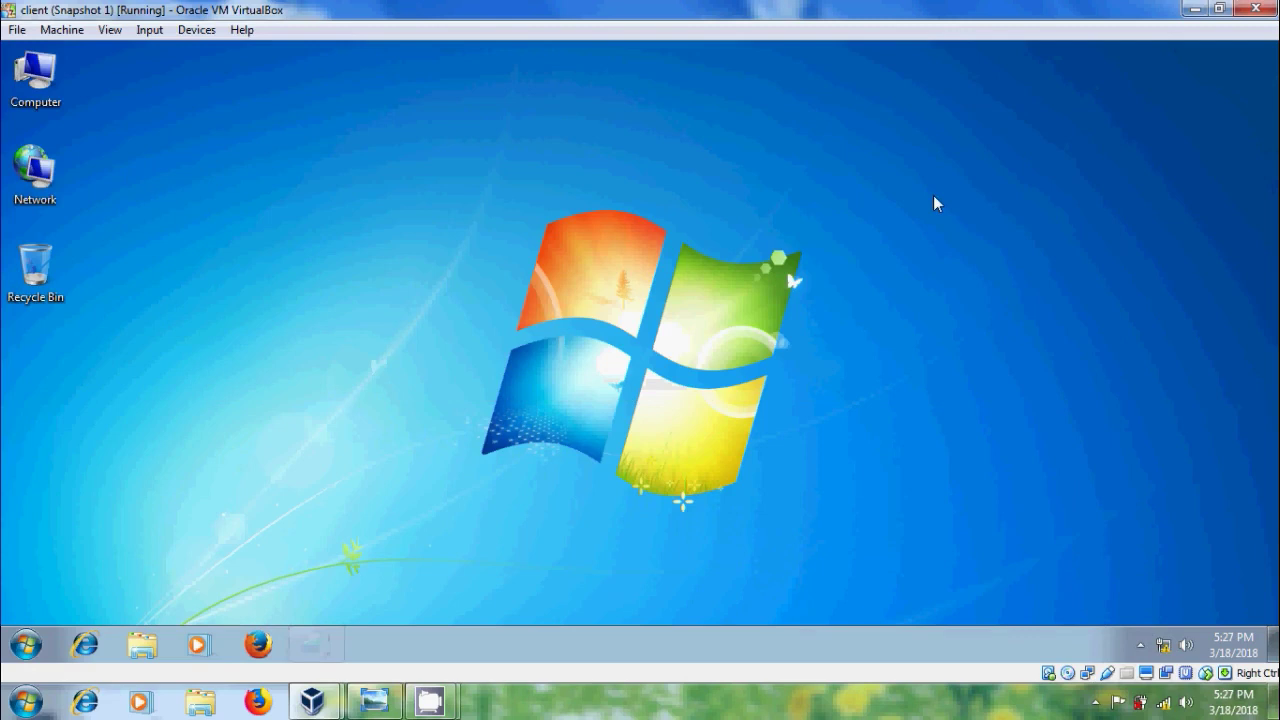
key(super+r)
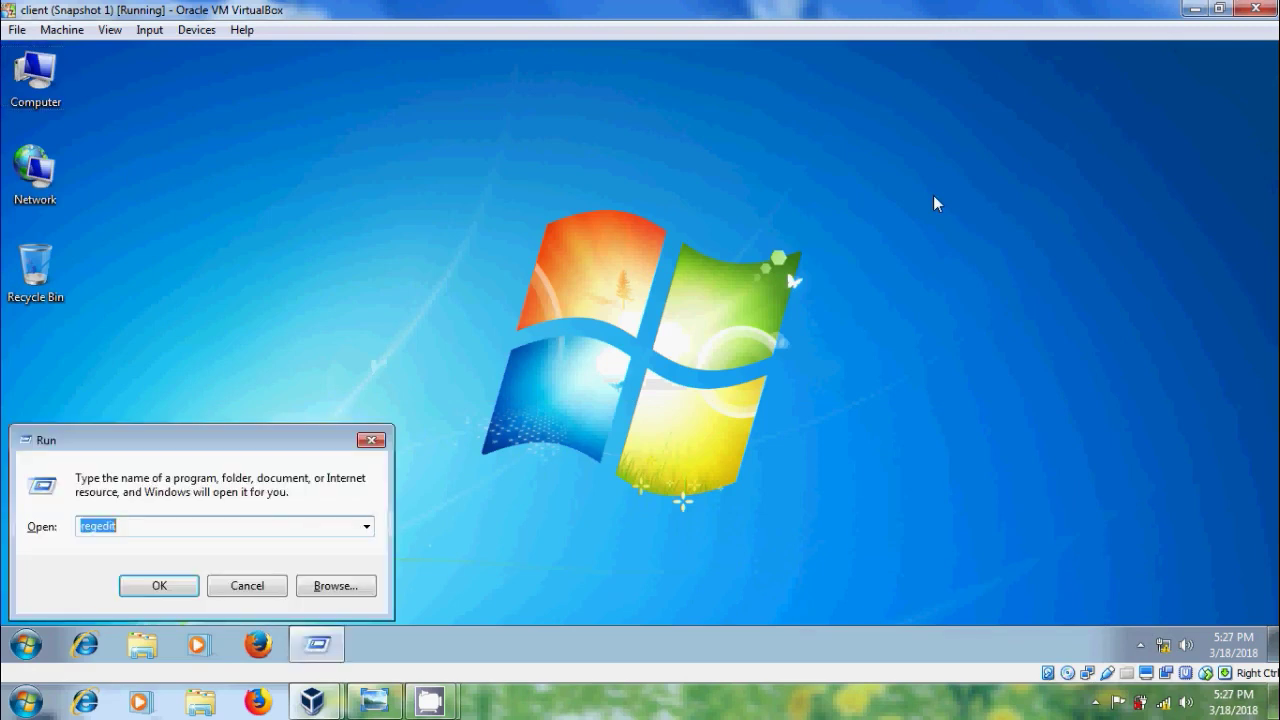
key(Return)
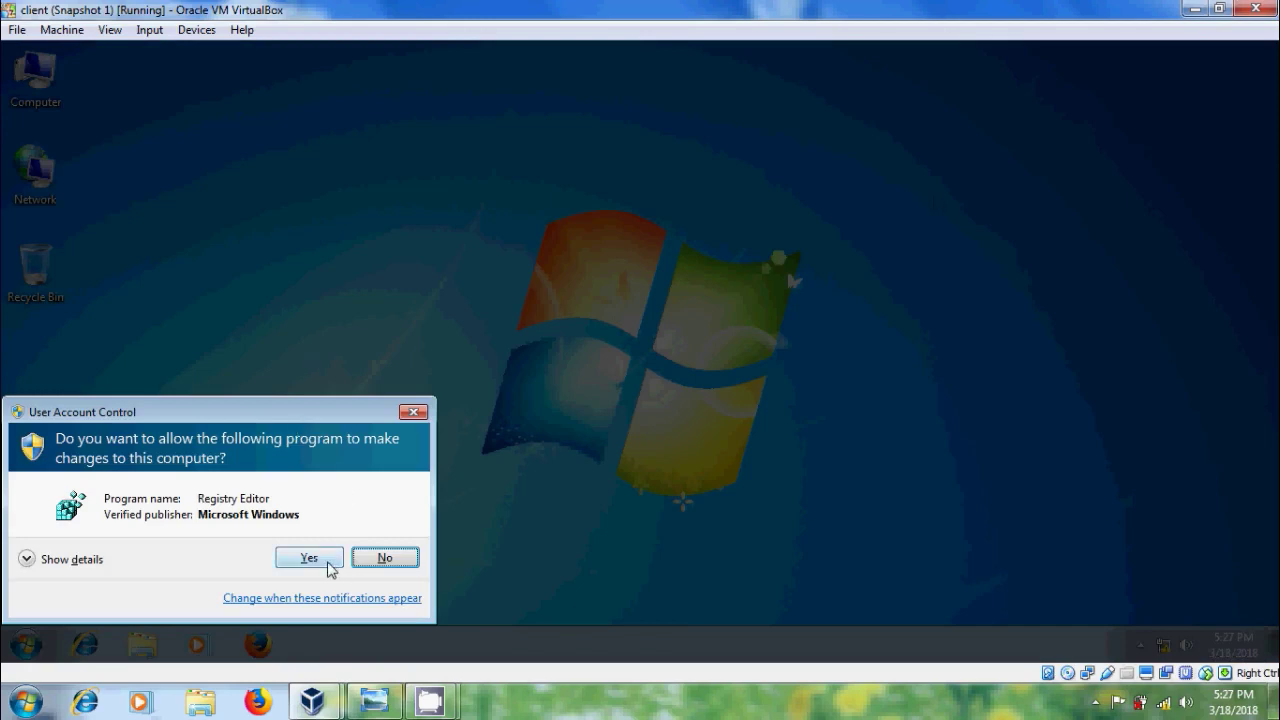
click(328, 564)
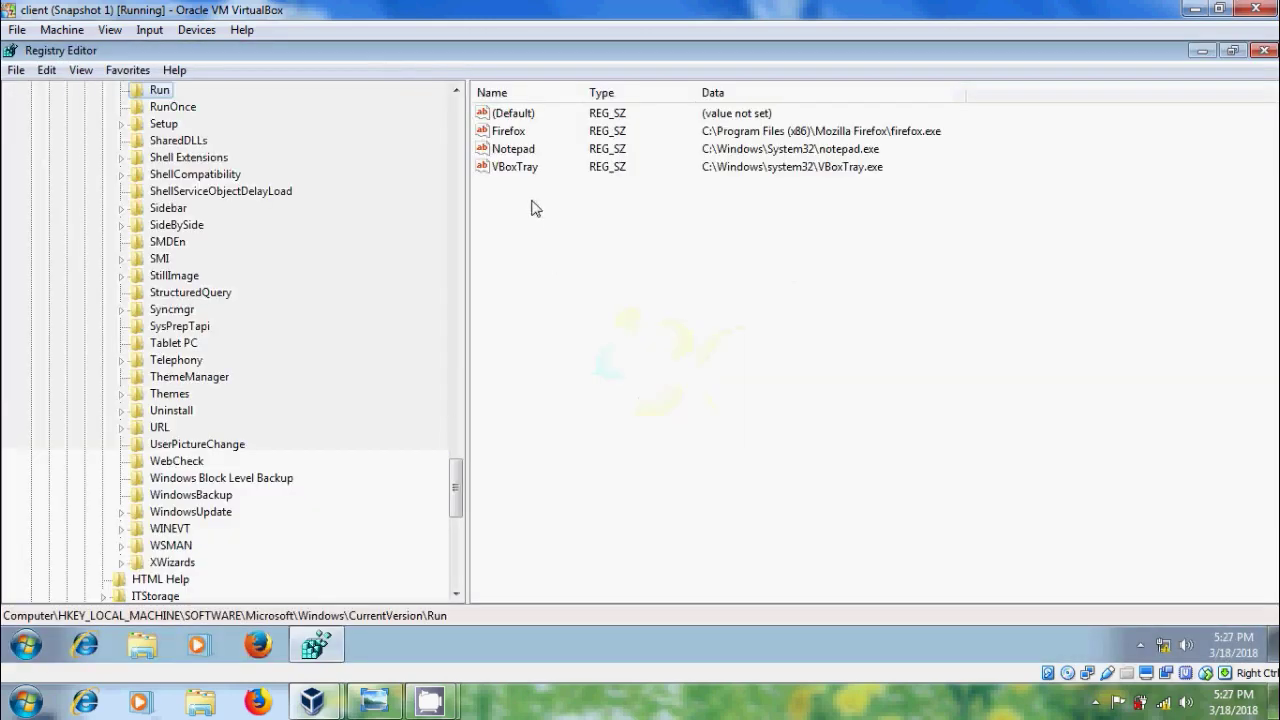
Delete the Notepad and Firefox values from the Run key, then show the title screenshot.
click(526, 150)
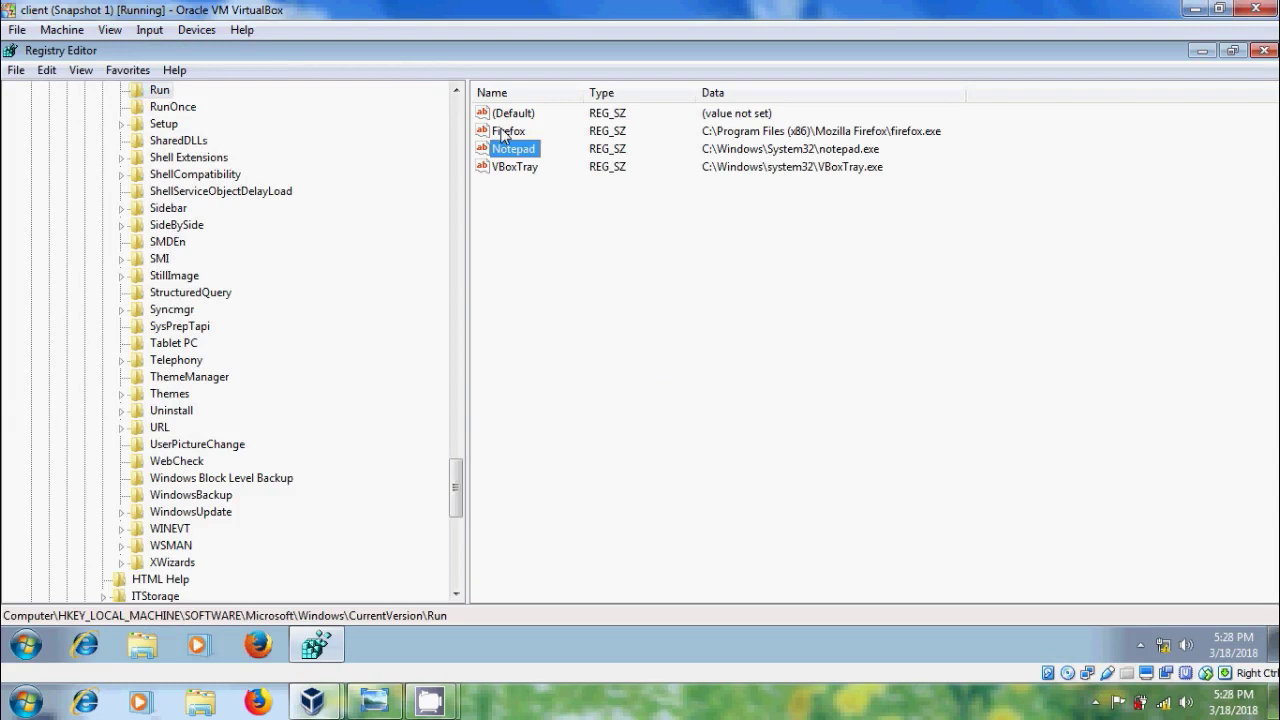
ctrl+click(505, 135)
right_click(503, 132)
click(594, 194)
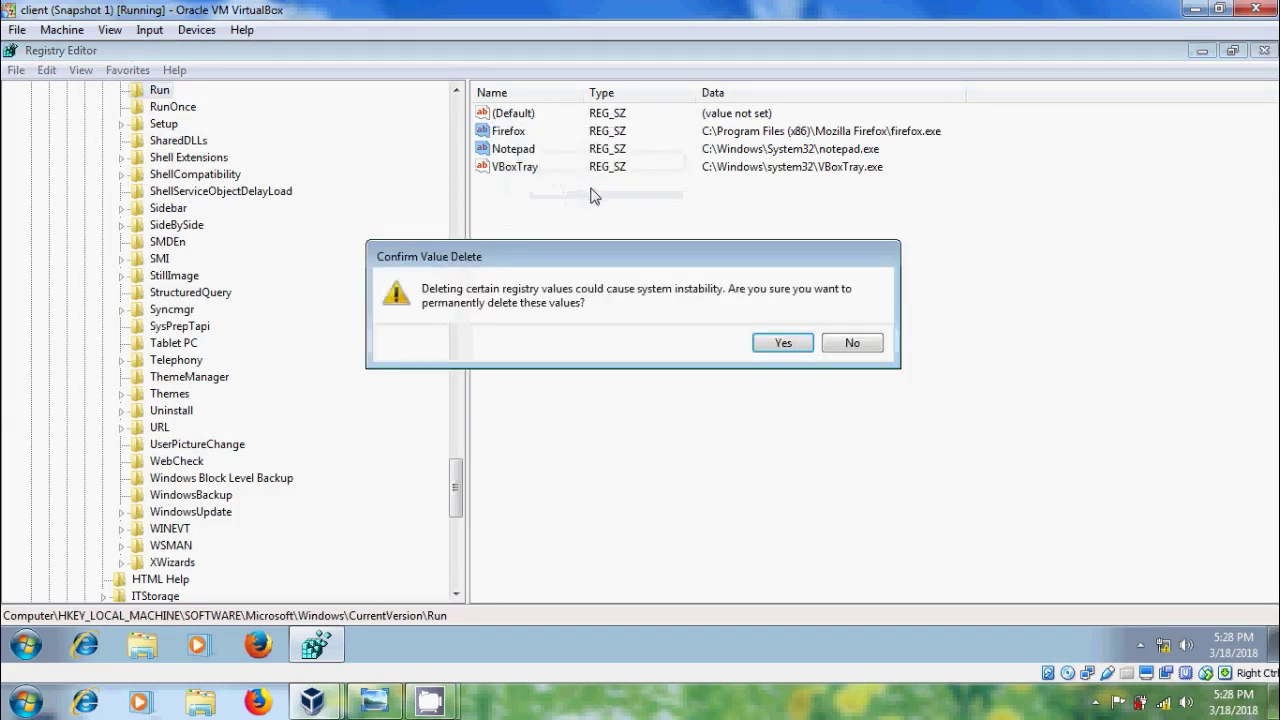
click(783, 343)
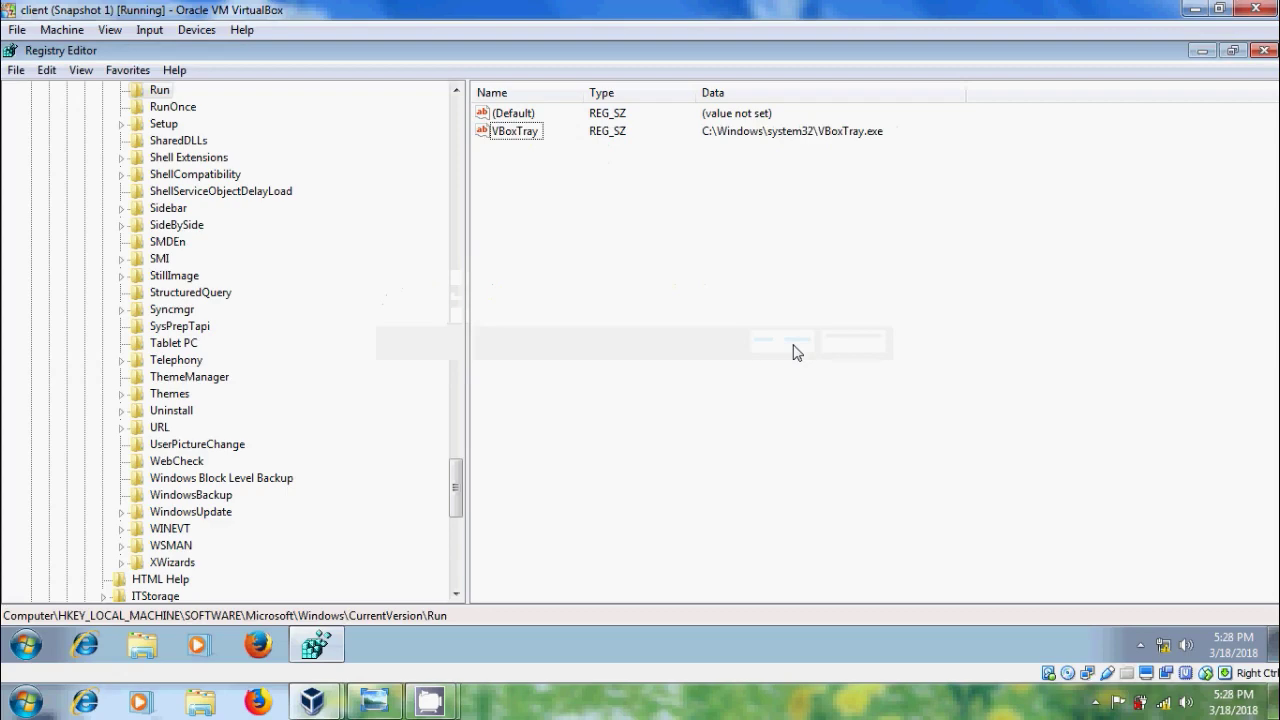
click(374, 700)
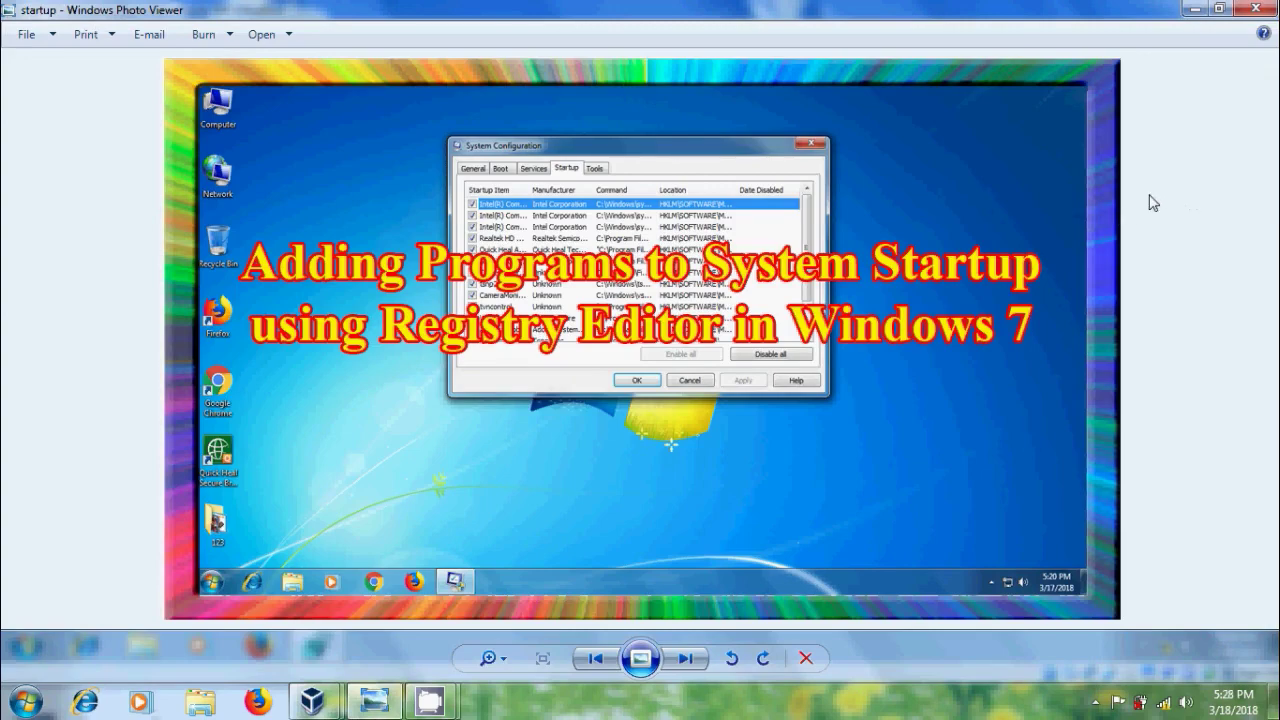
Minimise Windows Photo Viewer and the VirtualBox window to reveal the host desktop.
click(1197, 9)
click(1199, 9)
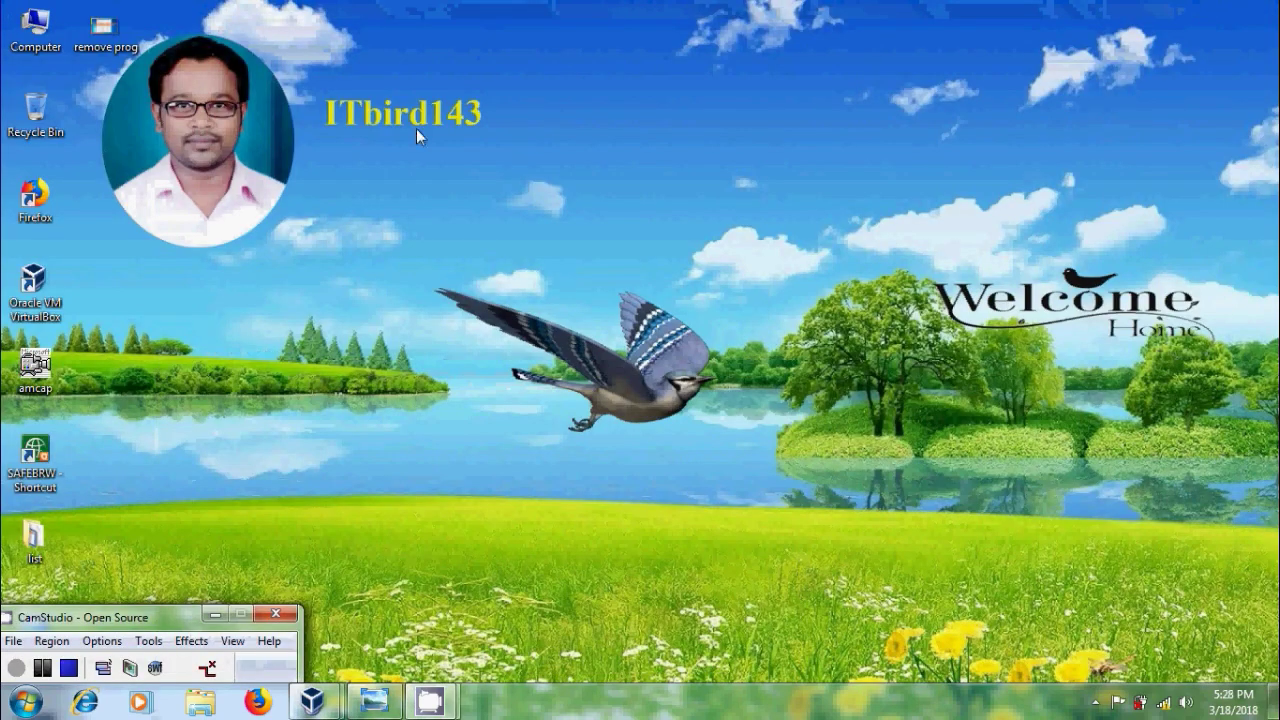